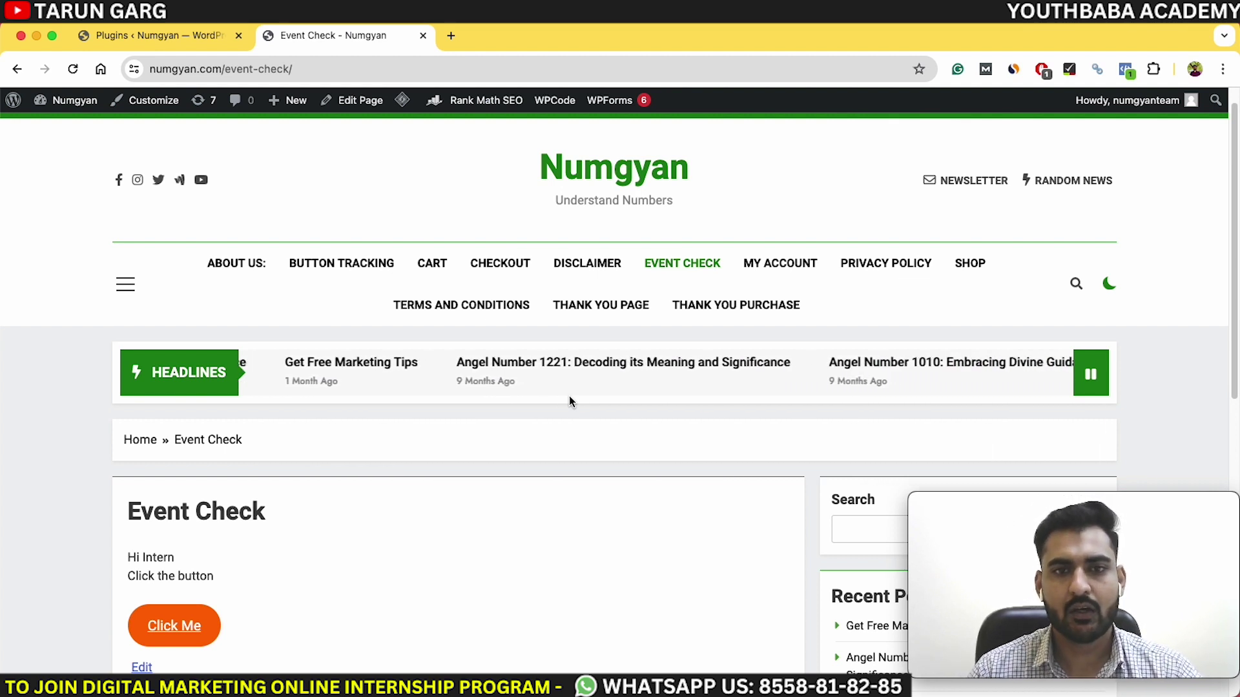
- Open the Numgyan site's homepage and look through its whole content
click(584, 169)
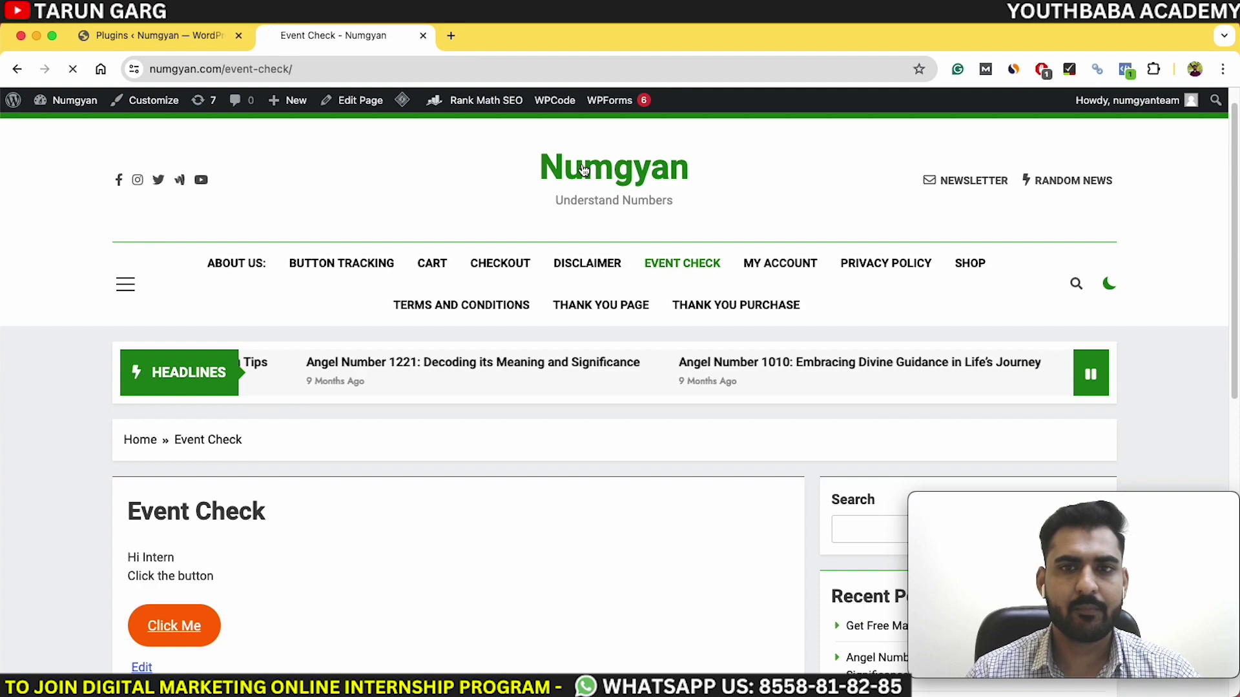
scroll(355, 313, down, 5)
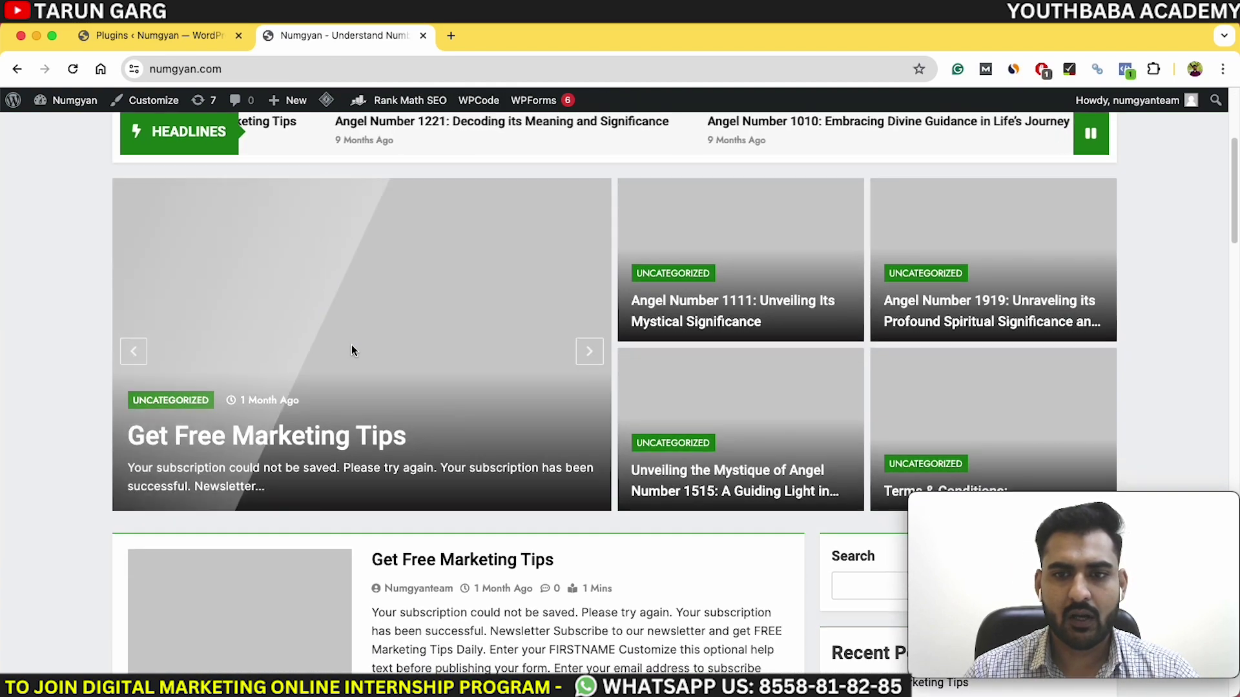
scroll(351, 350, down, 10)
scroll(351, 350, up, 20)
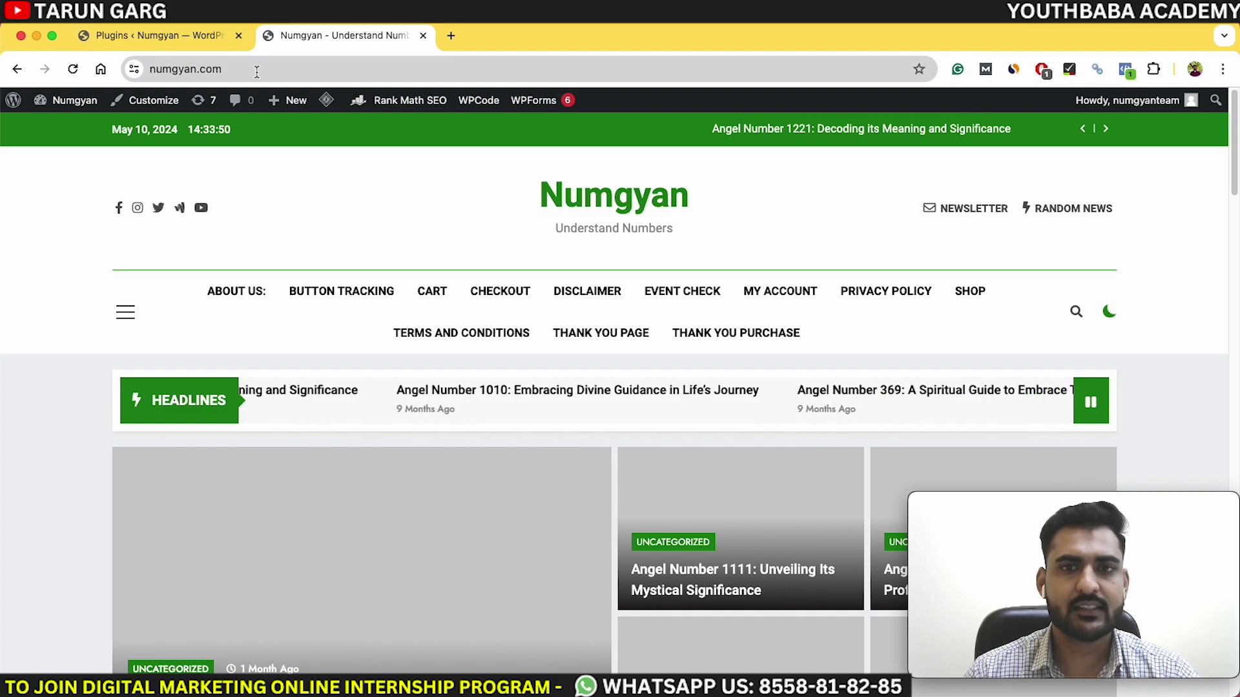
scroll(340, 339, down, 20)
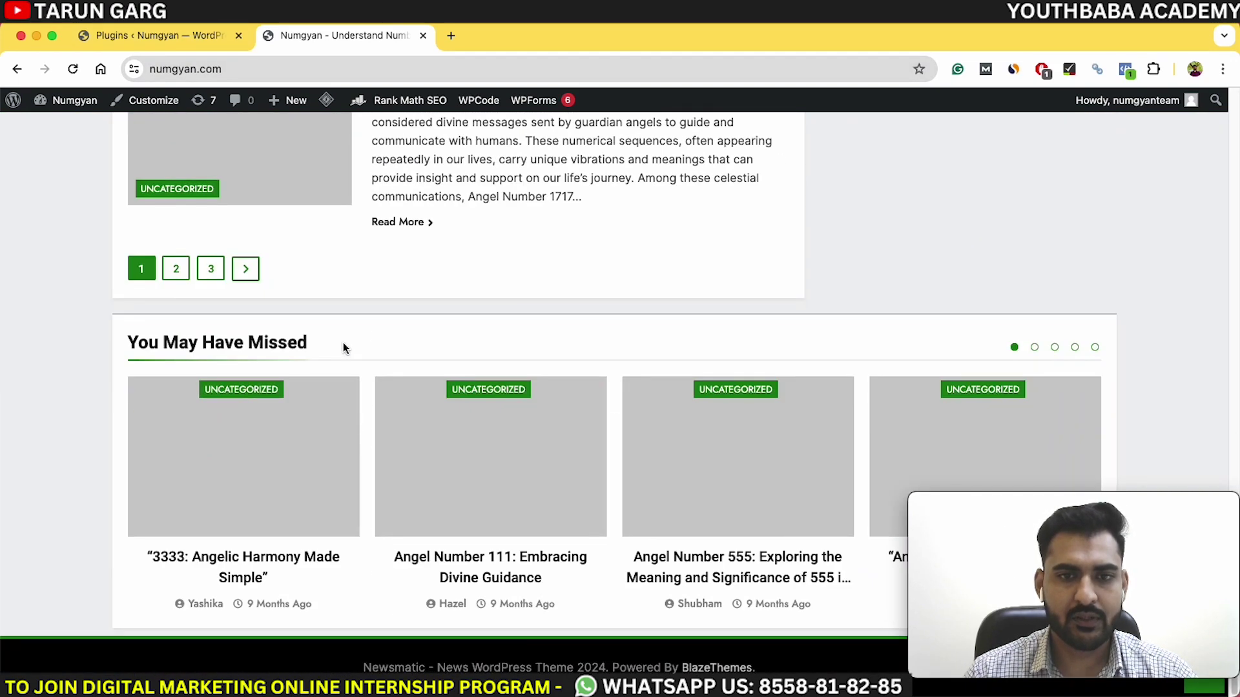
scroll(343, 347, up, 20)
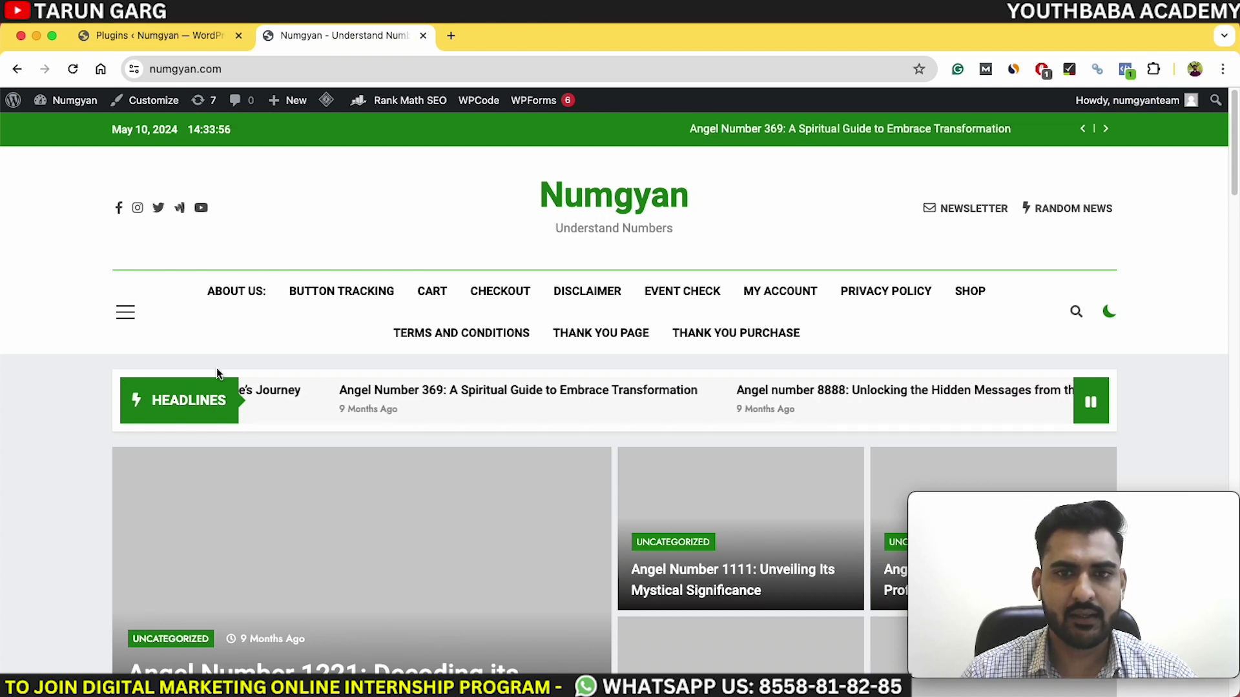
- Open the site's Disclaimer page and read through its text
click(577, 296)
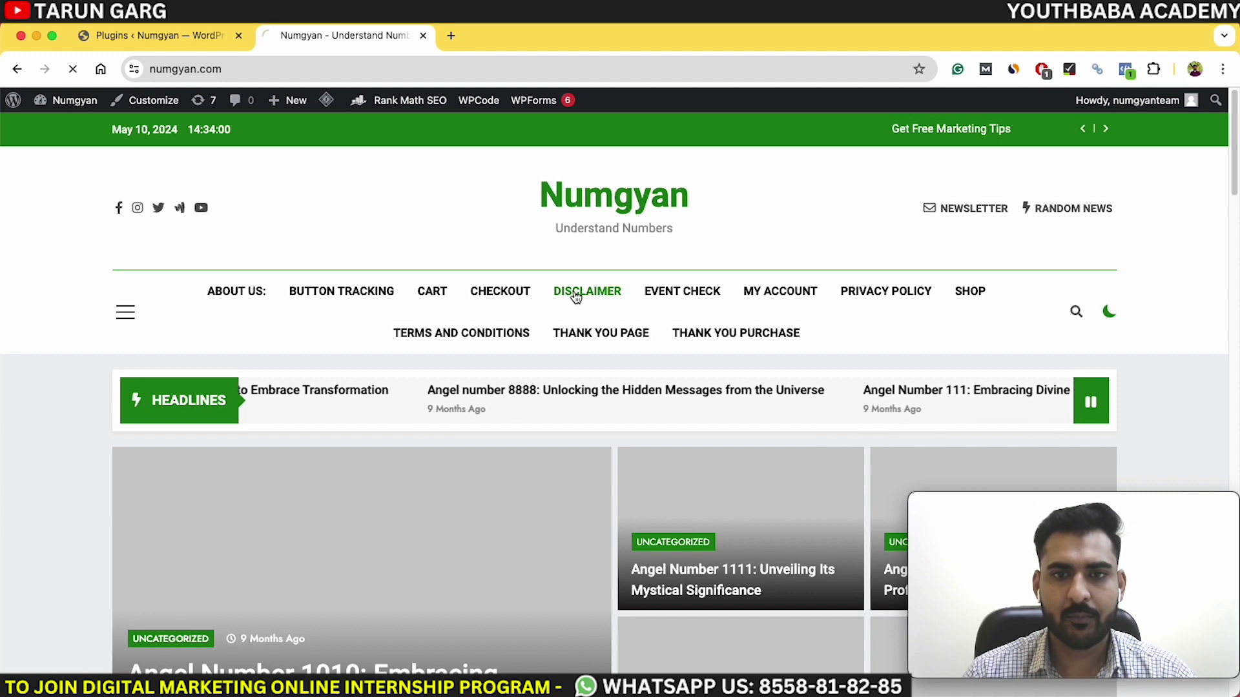
scroll(528, 309, down, 5)
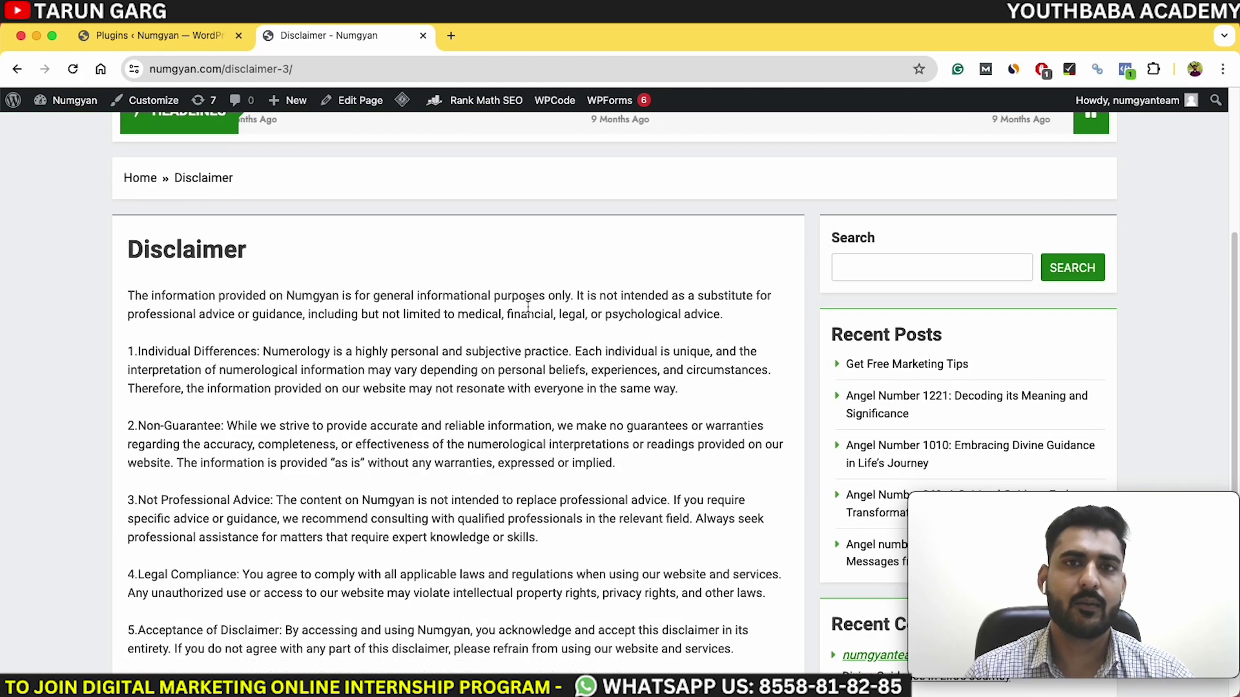
scroll(499, 453, down, 5)
scroll(498, 453, up, 7)
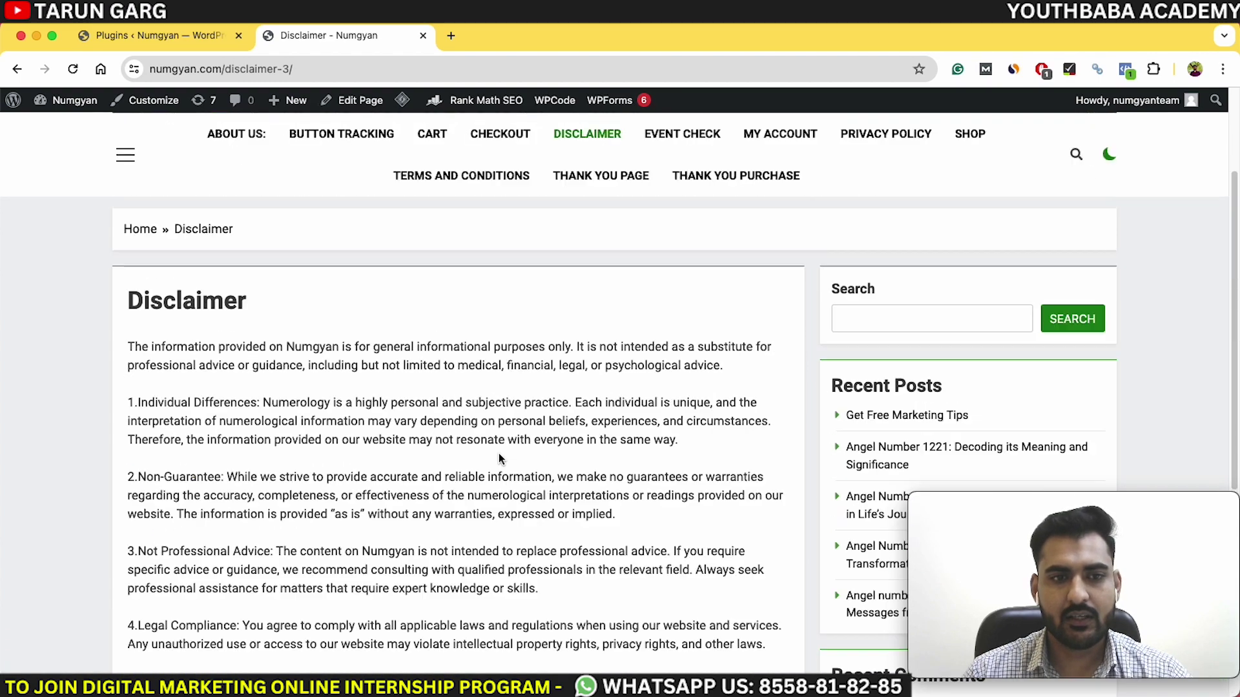
scroll(498, 454, up, 4)
scroll(242, 484, down, 5)
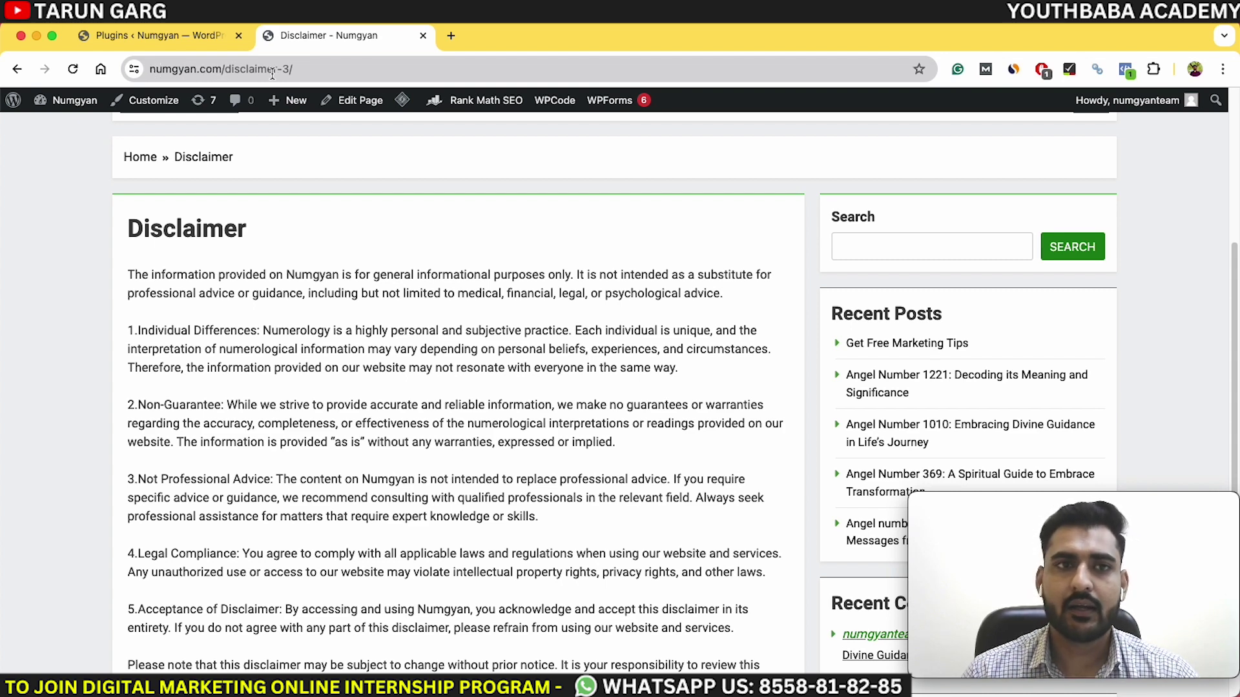
- Switch to the WordPress admin and open the Reading settings
click(123, 34)
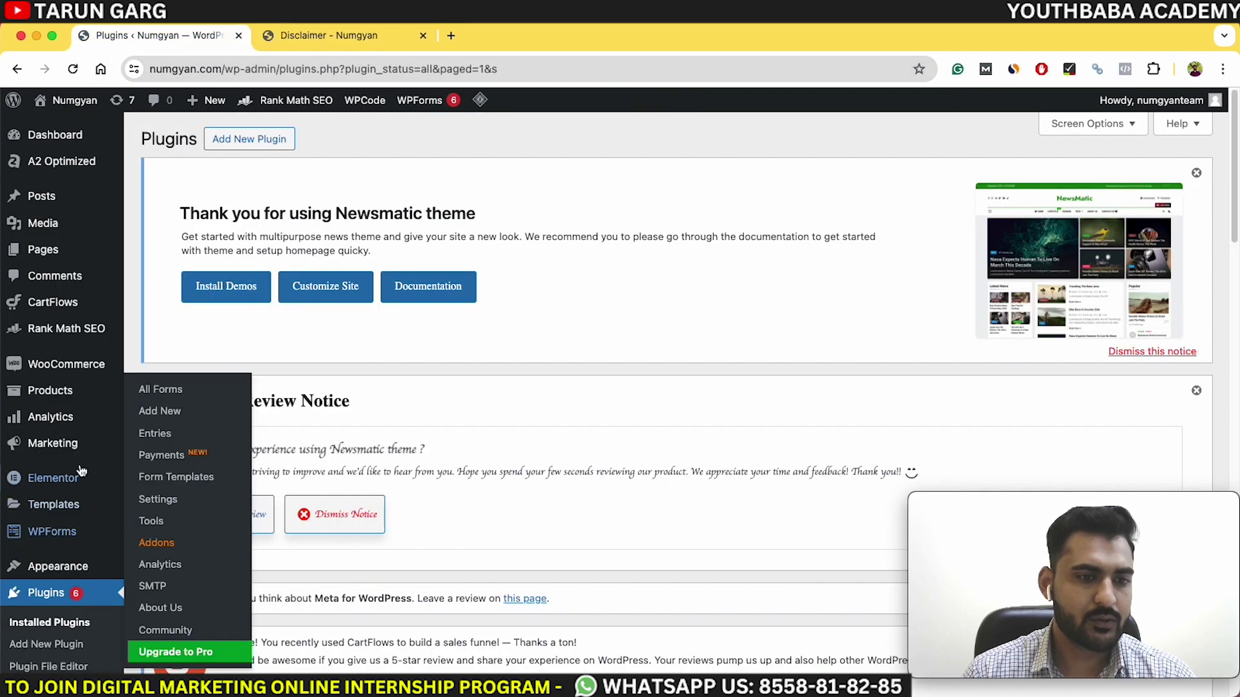
scroll(84, 258, down, 10)
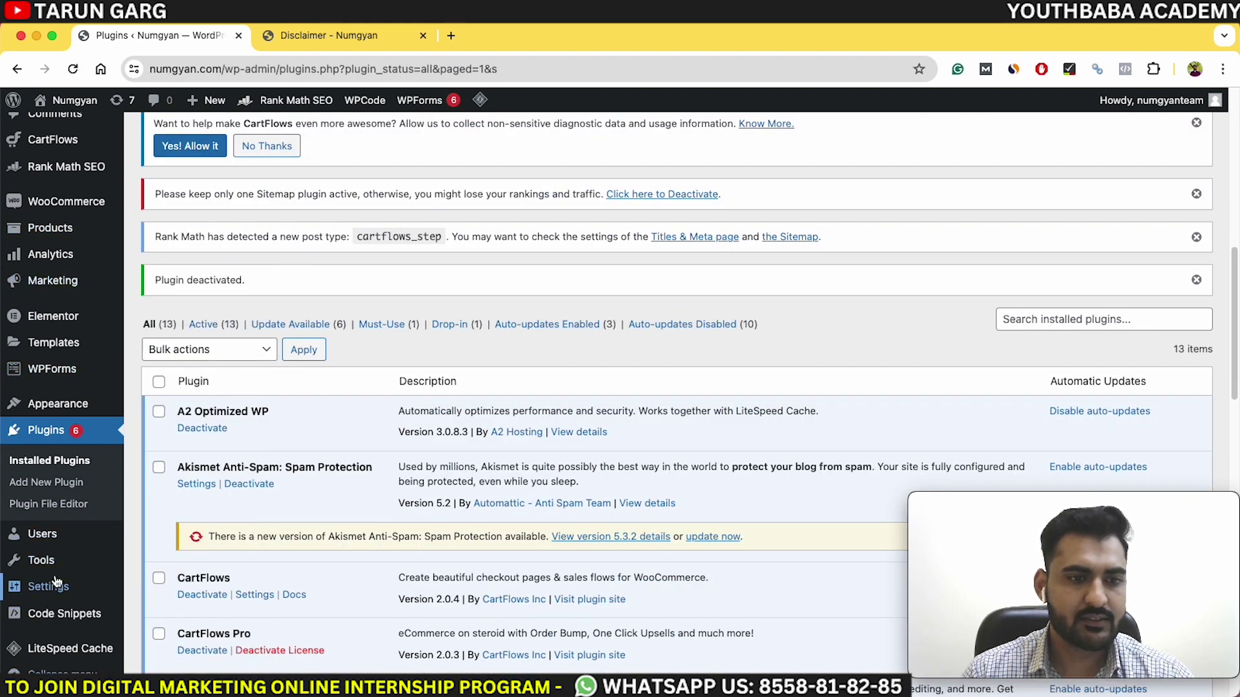
mouse_move(57, 585)
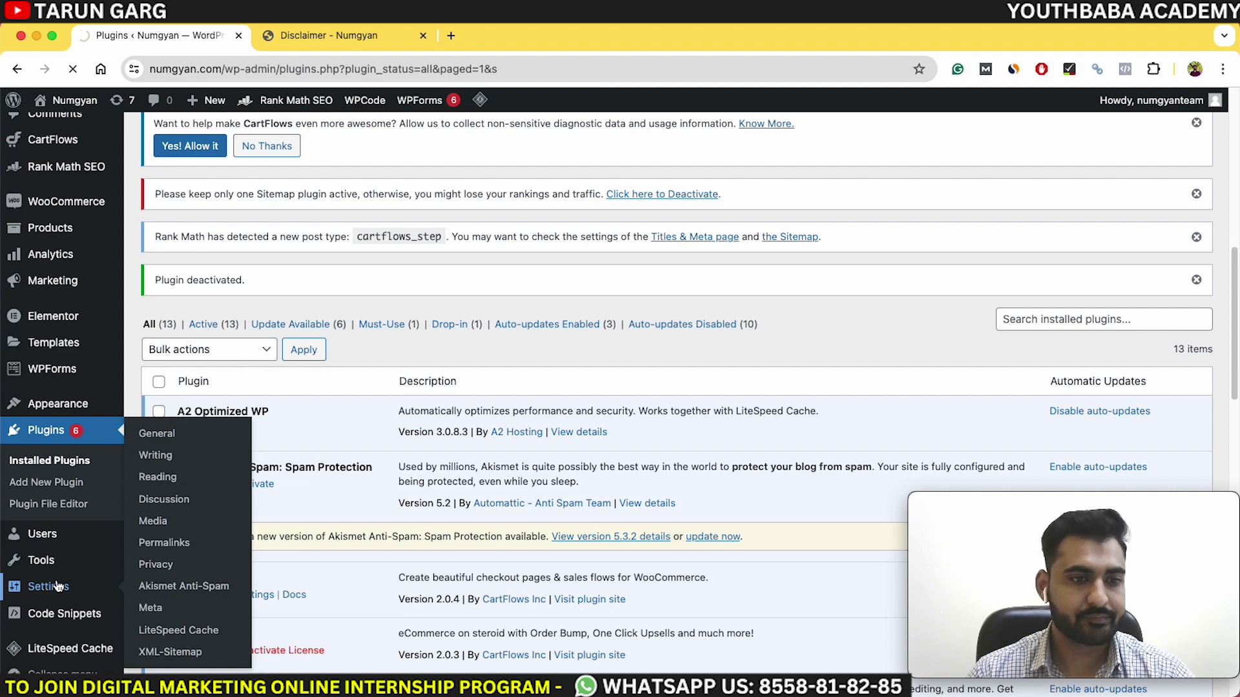
scroll(55, 522, down, 5)
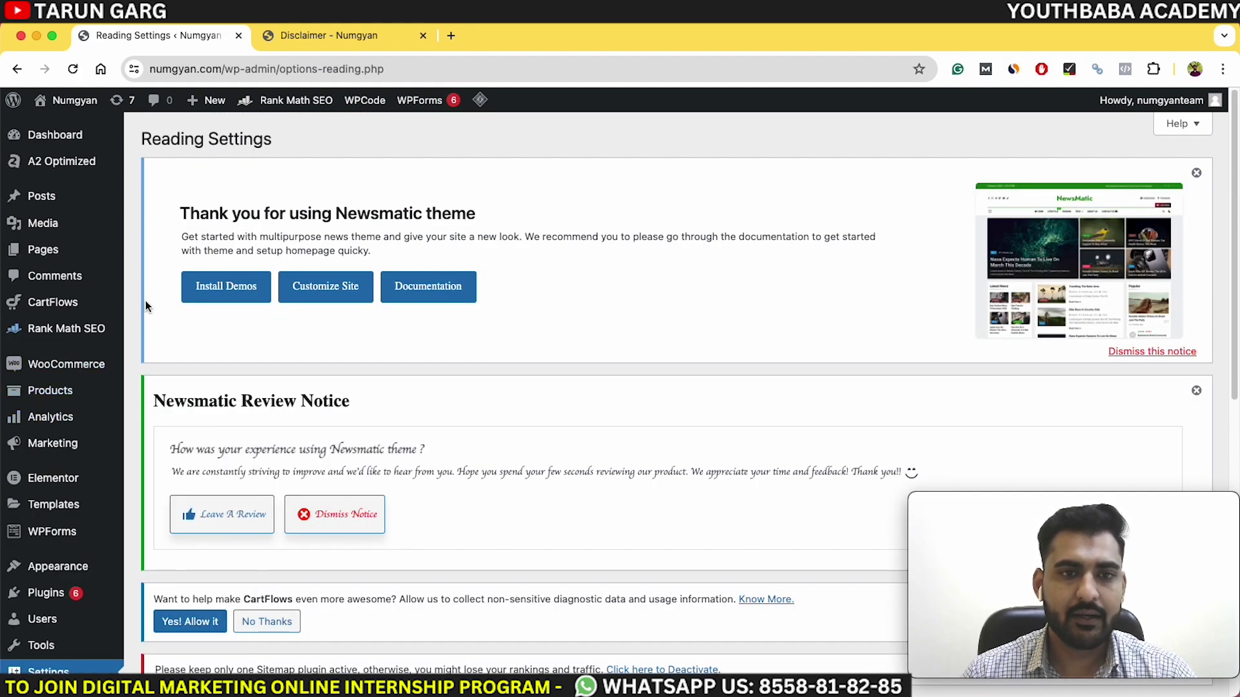
- Examine the options for what the homepage displays in the Reading settings
scroll(414, 298, down, 8)
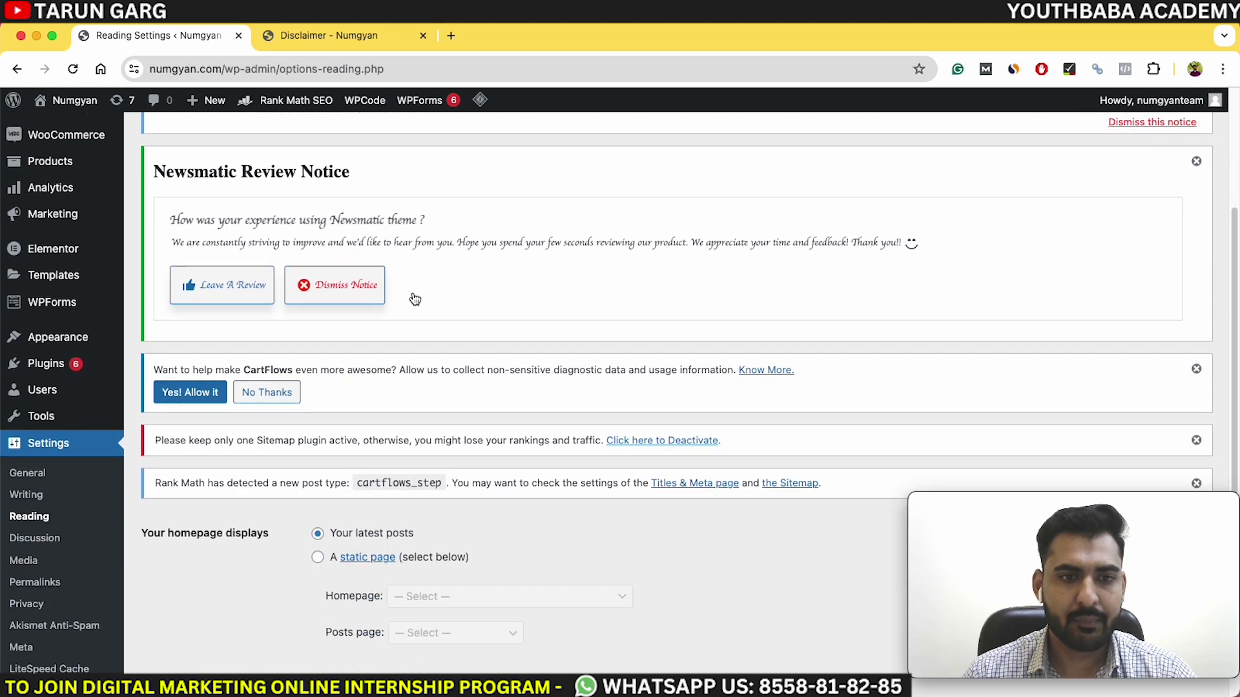
scroll(413, 294, down, 1)
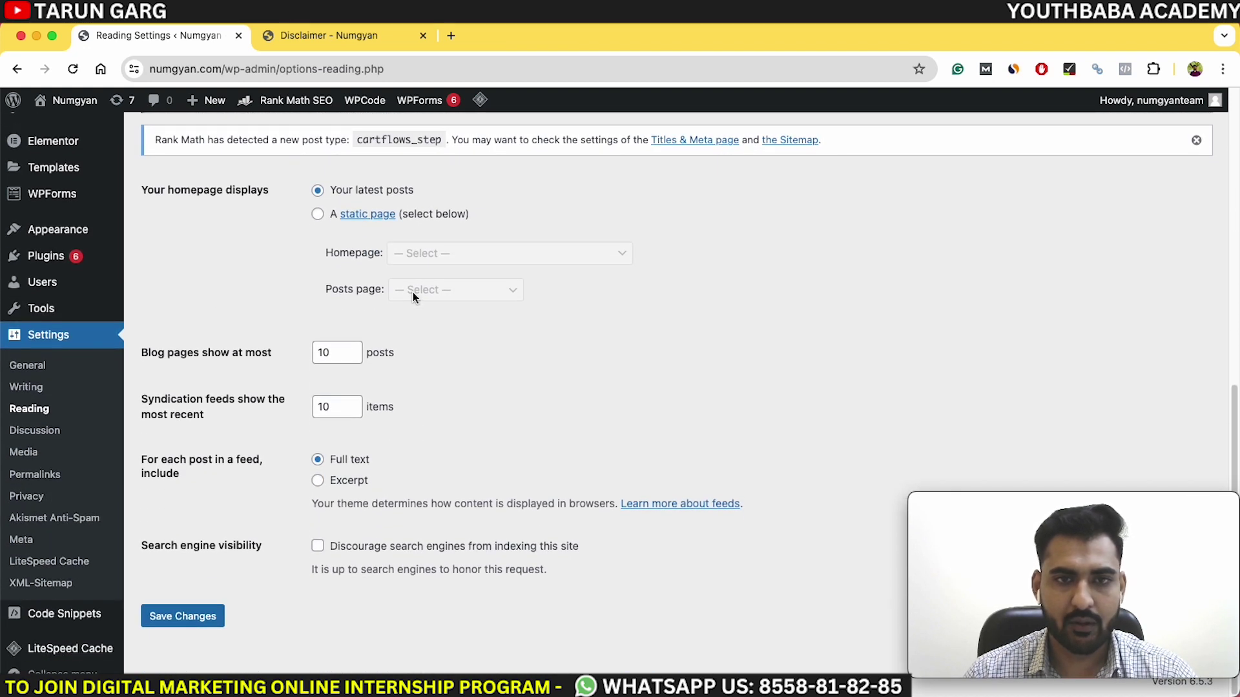
scroll(413, 294, up, 2)
scroll(414, 296, down, 2)
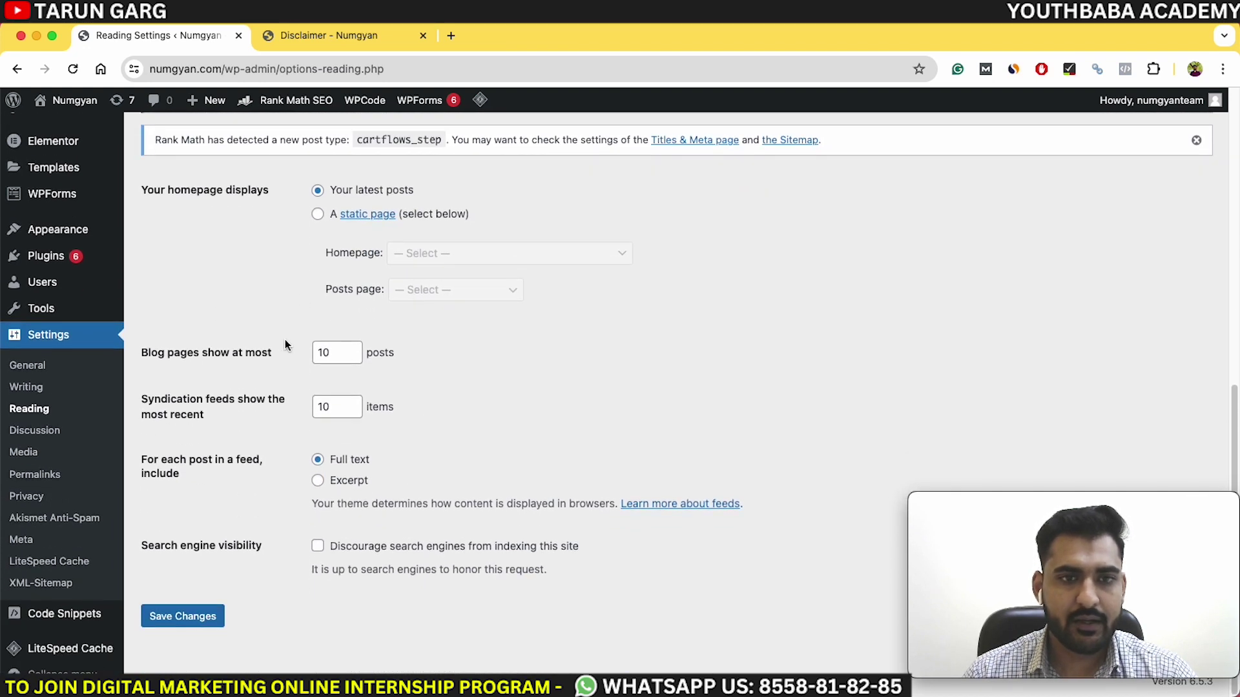
scroll(375, 197, up, 1)
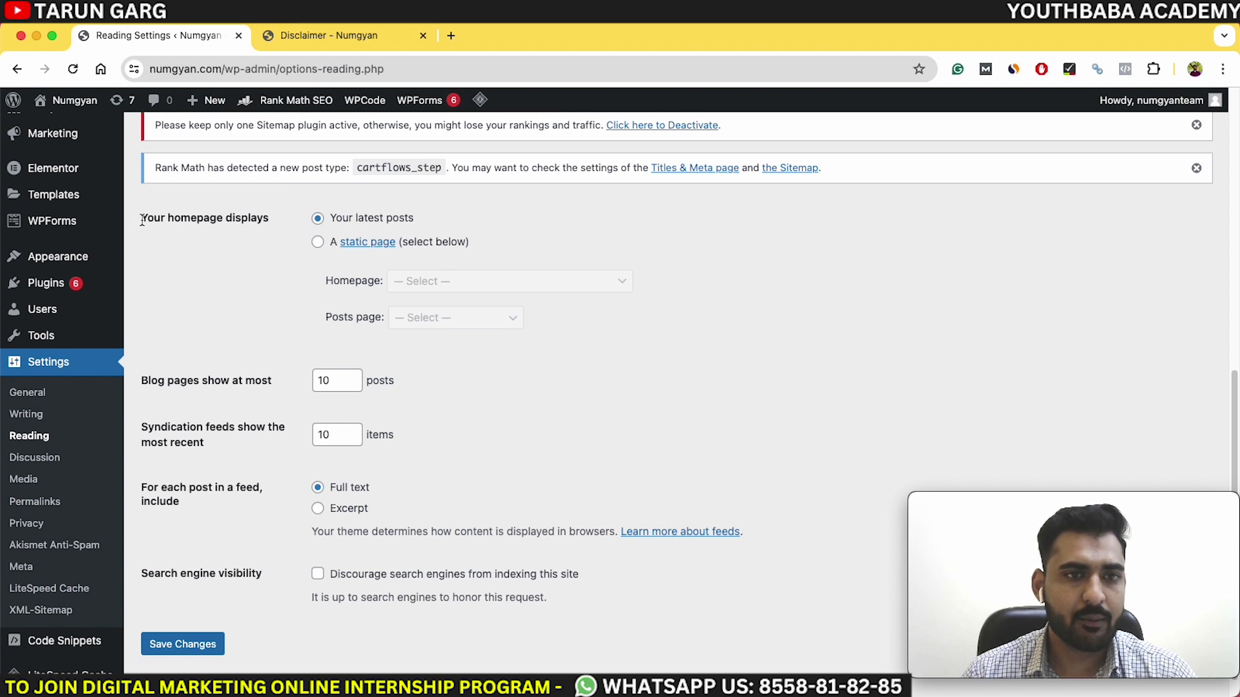
drag(155, 222, 254, 221)
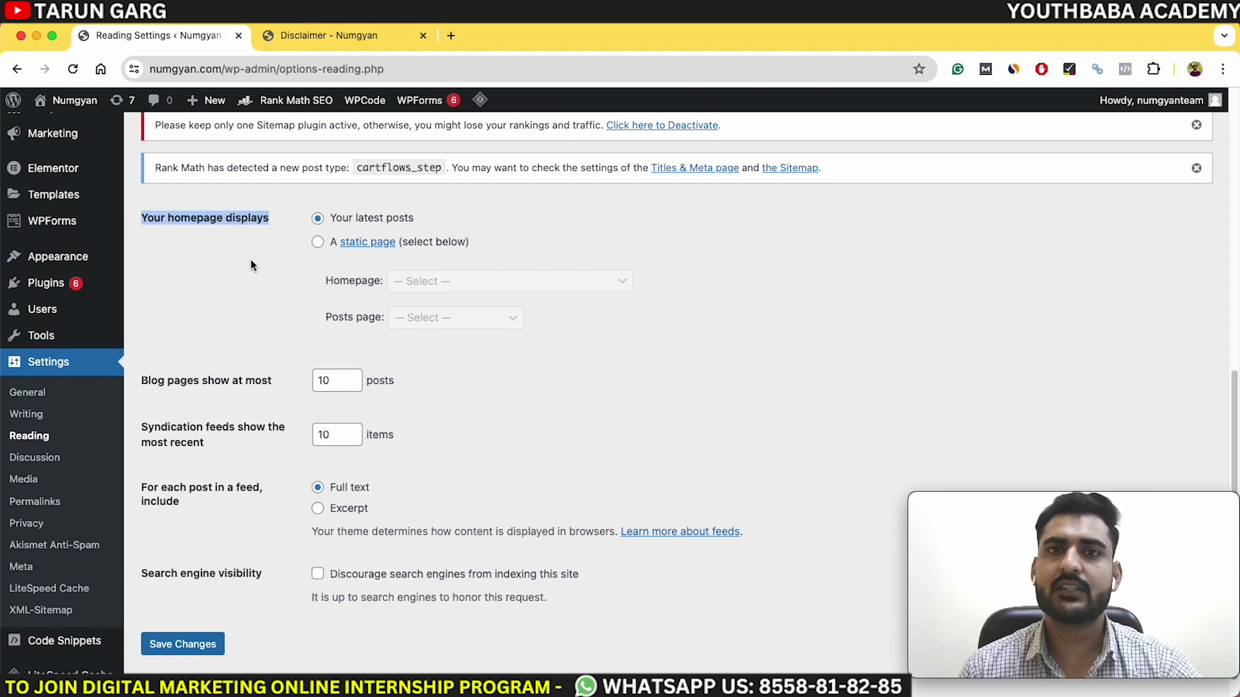
click(289, 249)
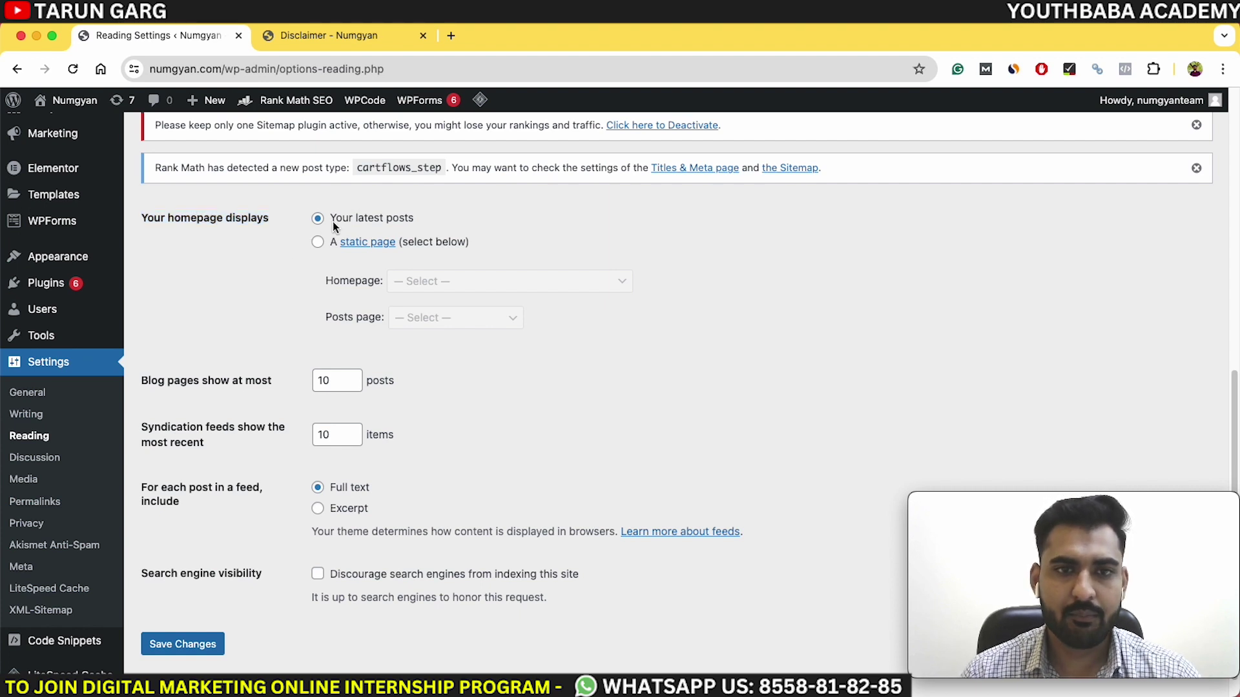
click(443, 217)
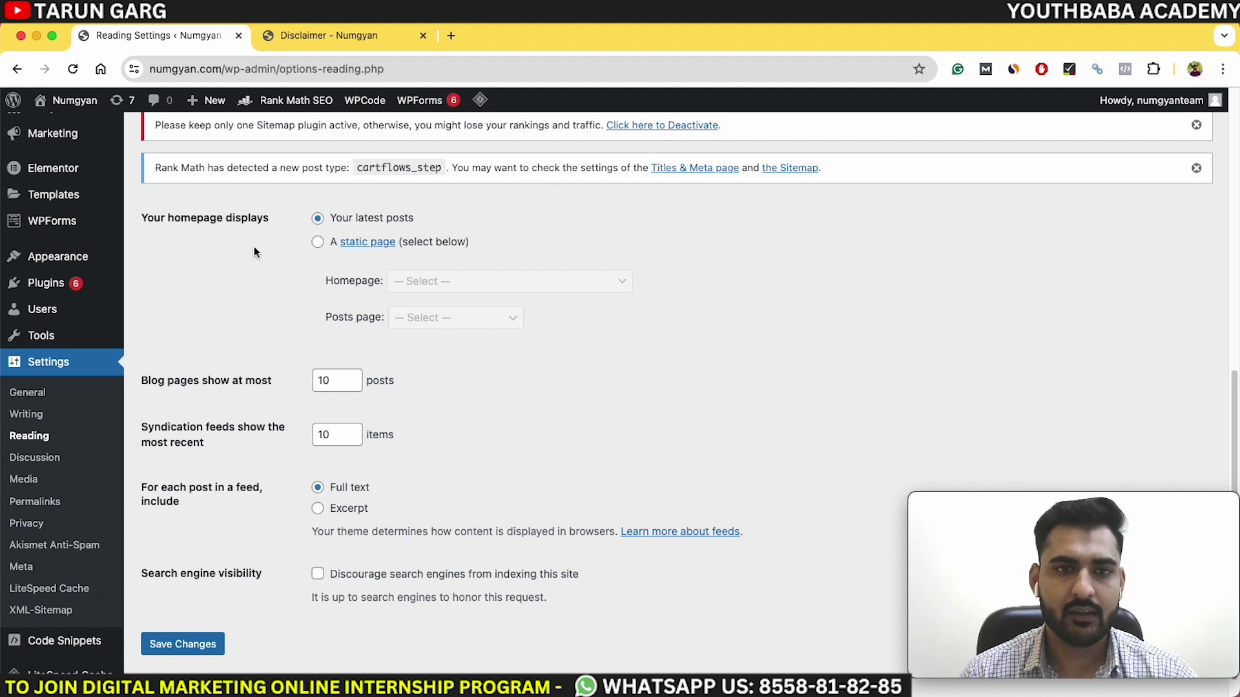
- Set the homepage to display a static page, choose Disclaimer as the Homepage, and save the changes
click(317, 243)
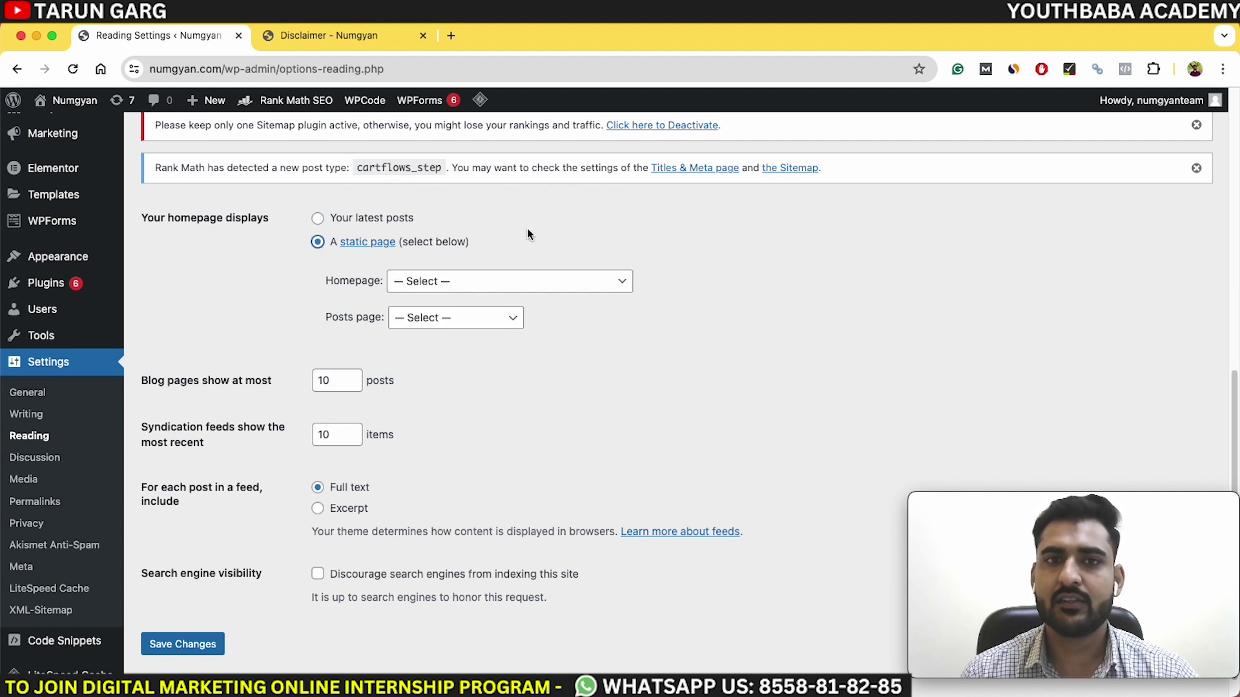
click(528, 282)
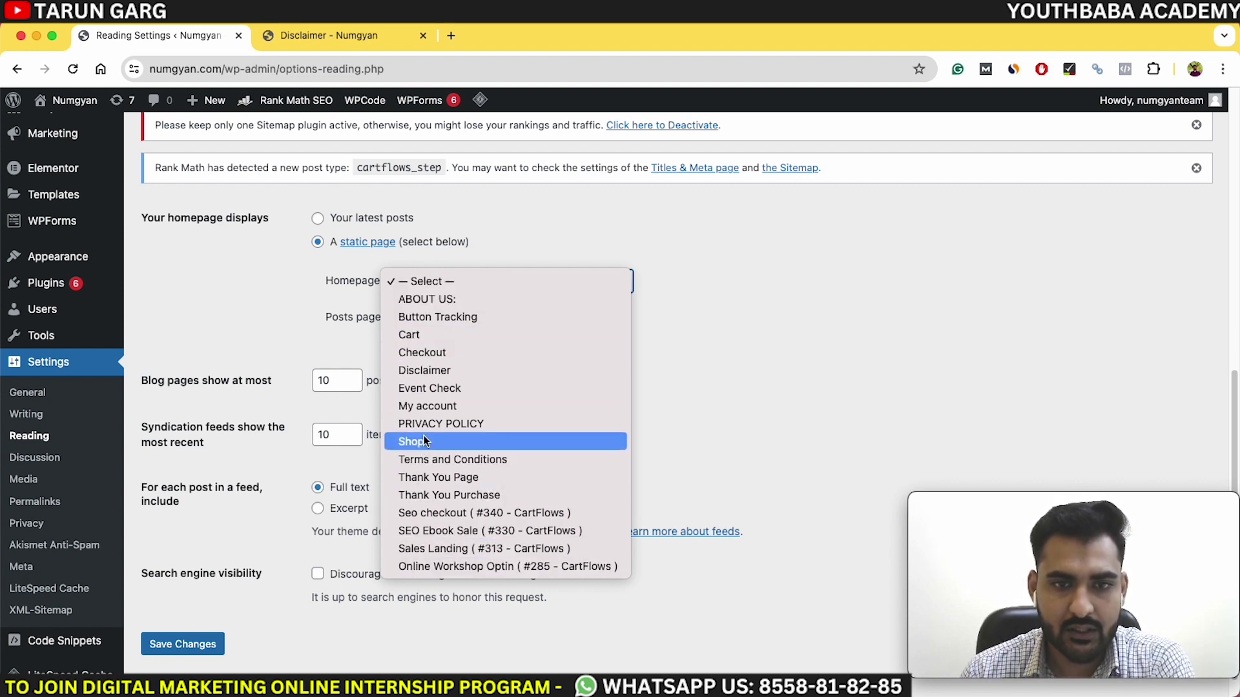
click(431, 373)
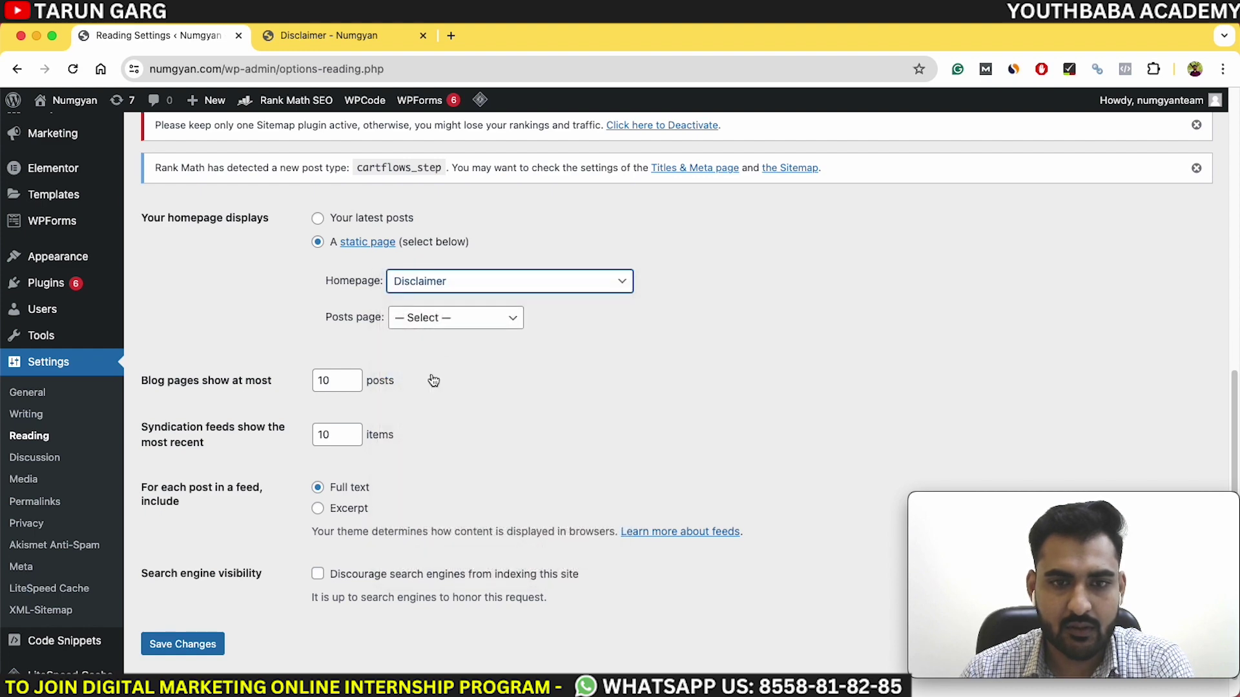
click(465, 284)
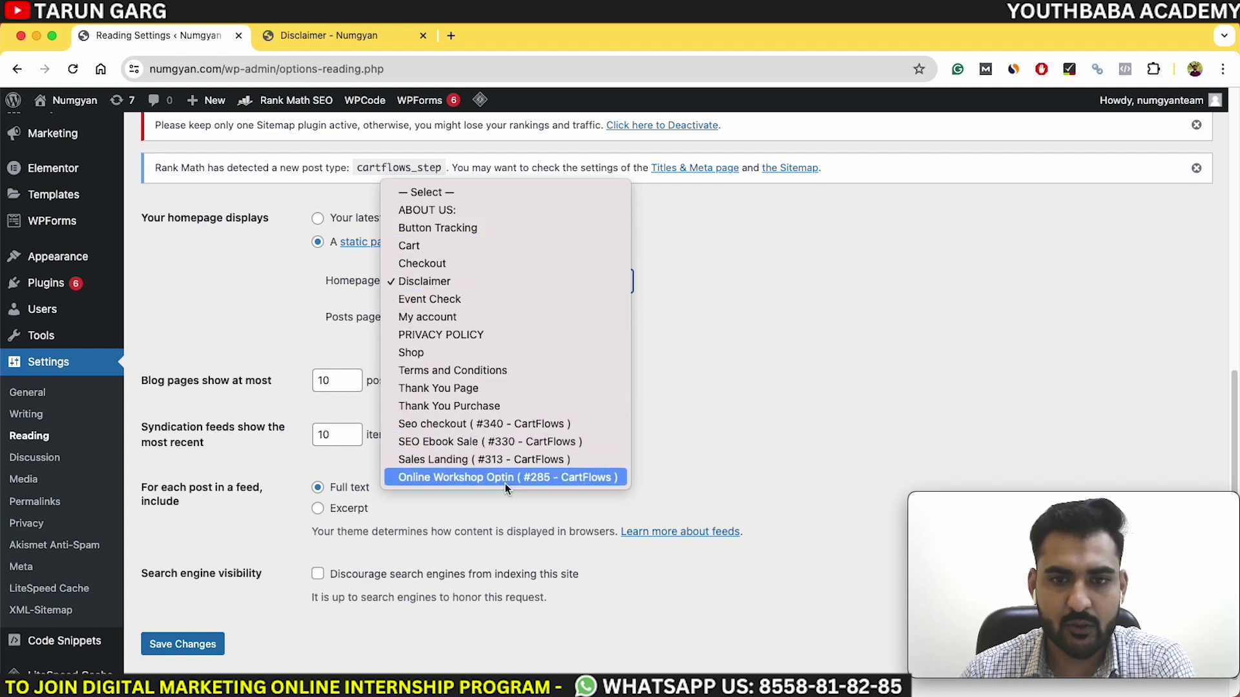
click(410, 284)
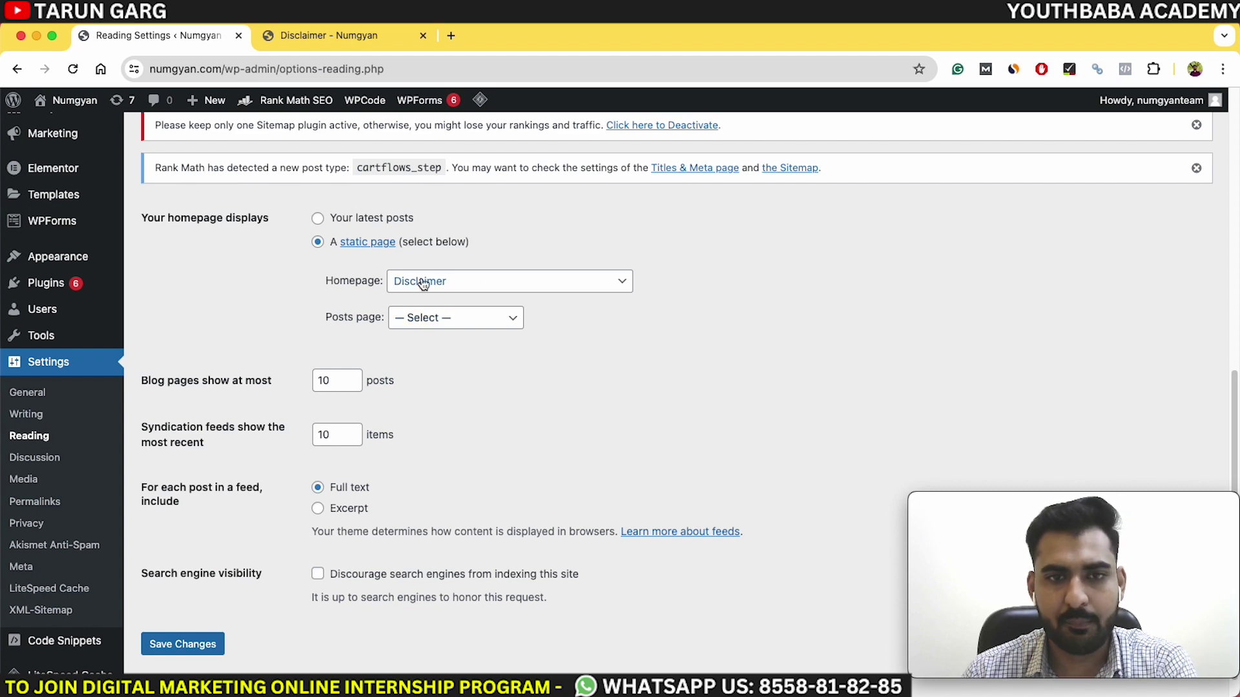
click(185, 645)
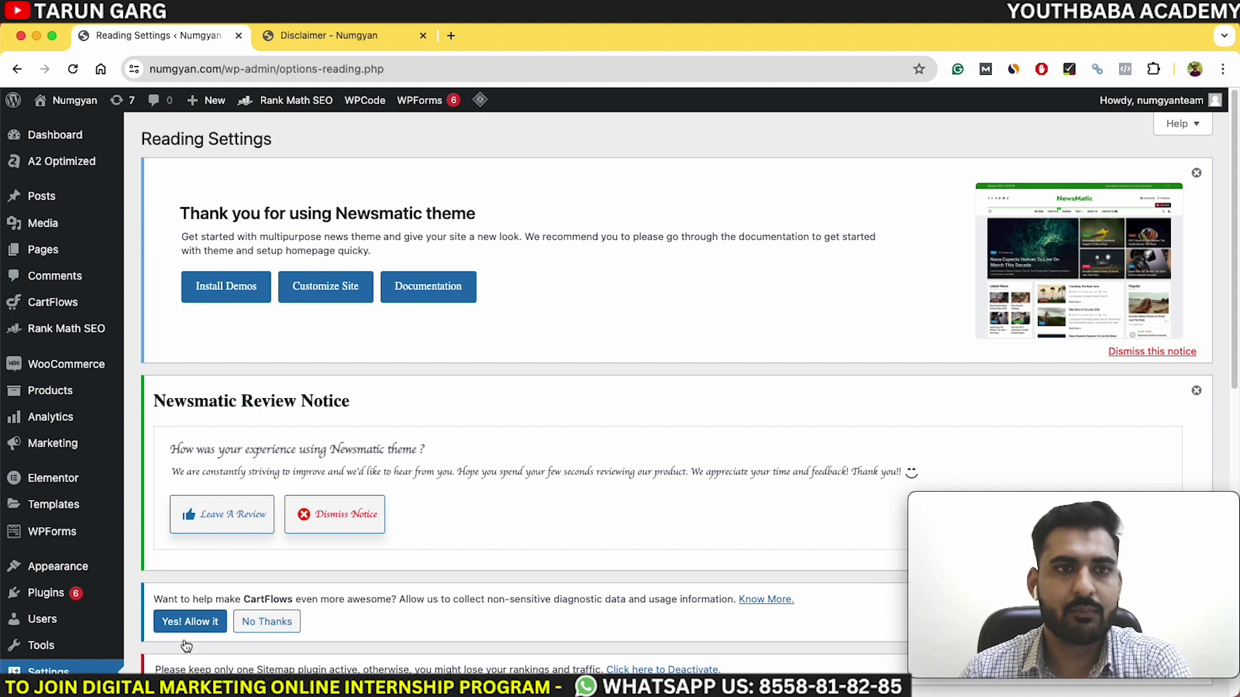
- Load the live site's root address by removing disclaimer-3/ from the URL, and check what the homepage displays
click(330, 34)
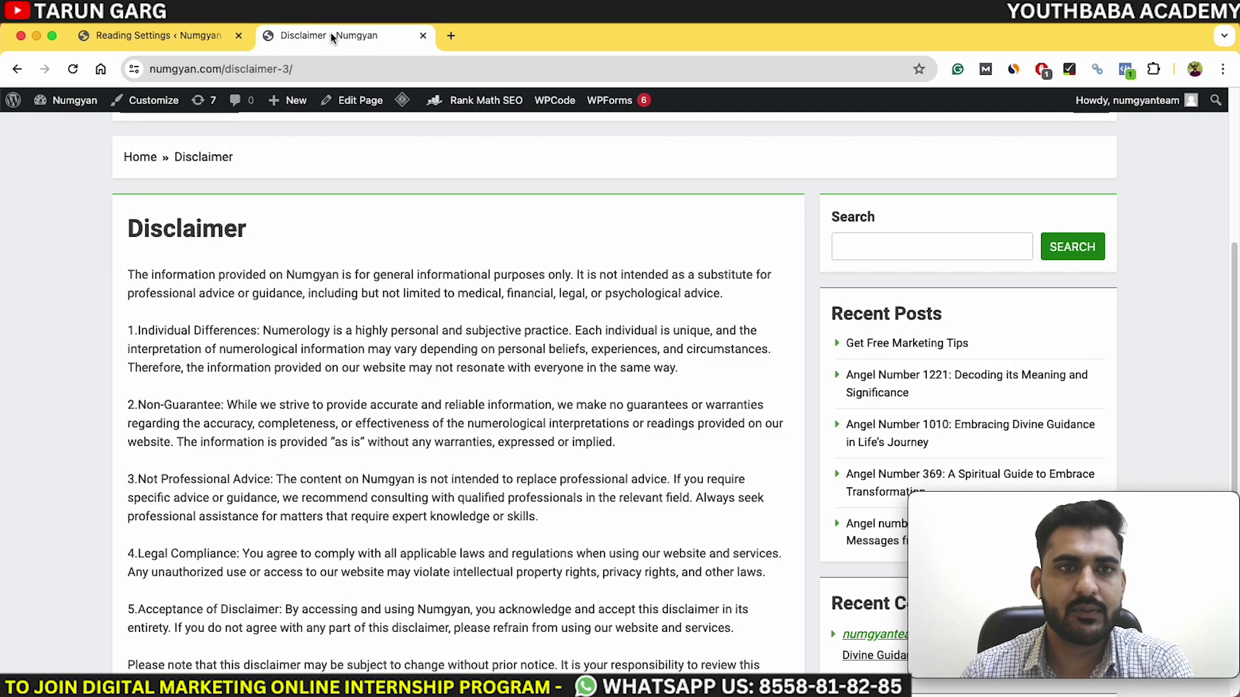
drag(231, 69, 360, 73)
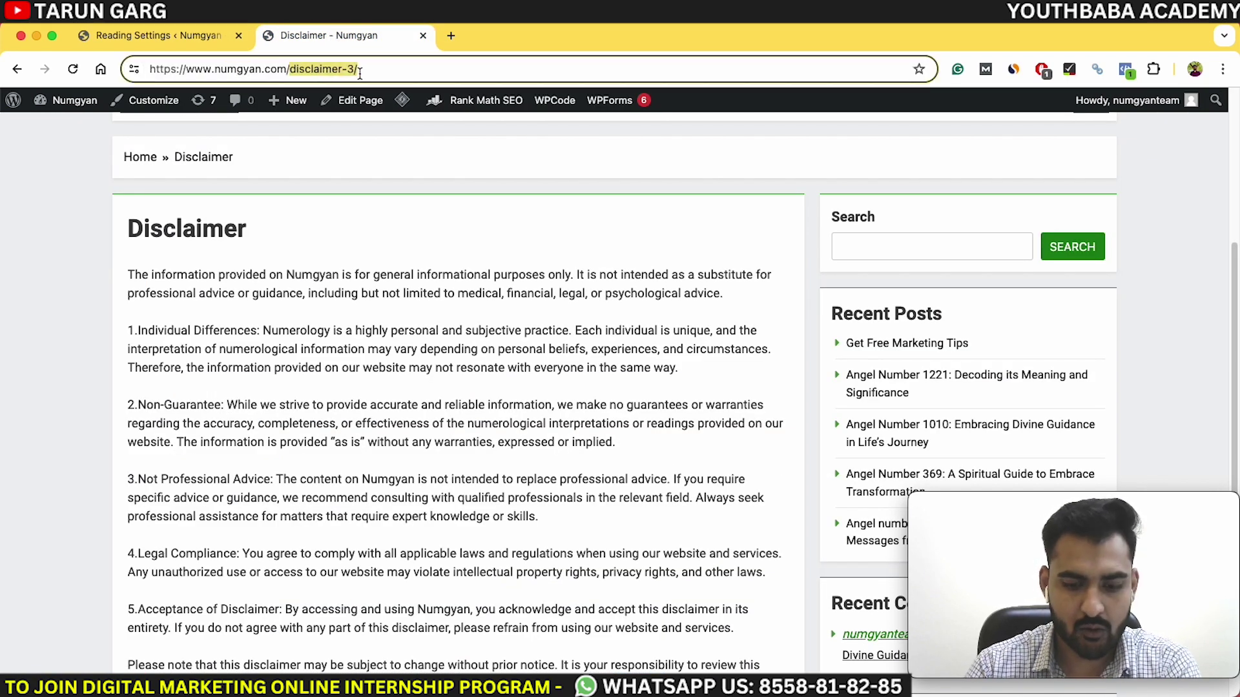
key(BackSpace)
key(Return)
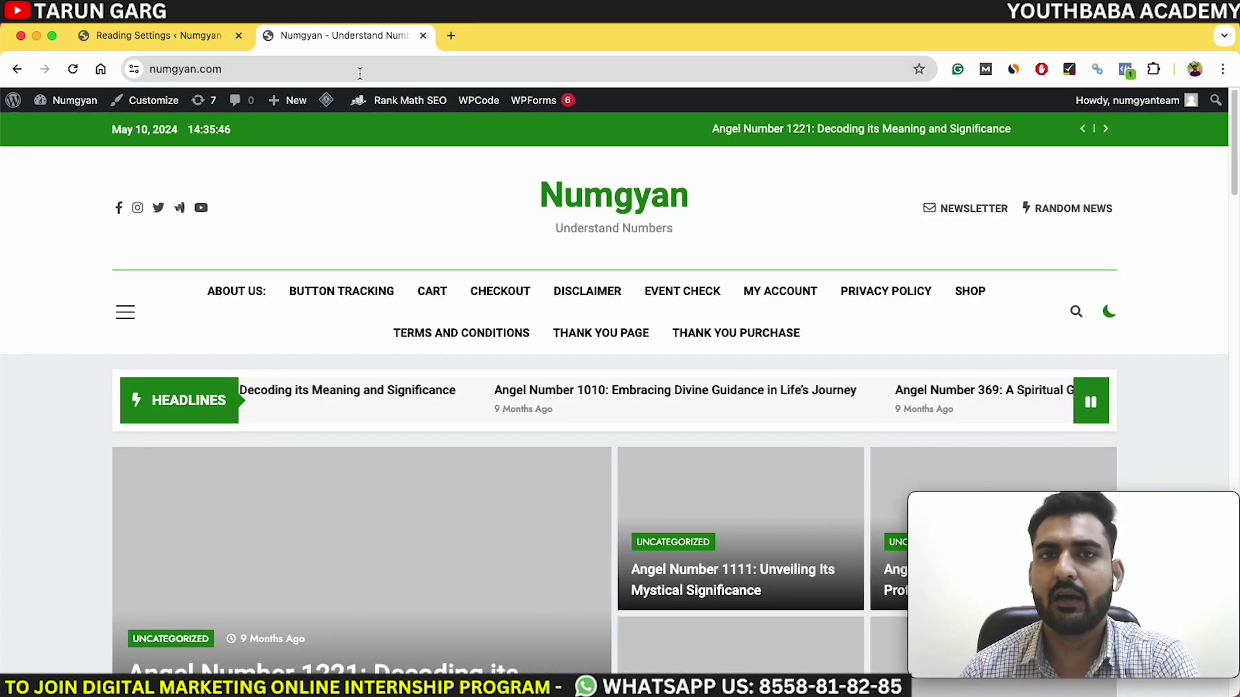
scroll(356, 423, down, 15)
scroll(357, 417, up, 15)
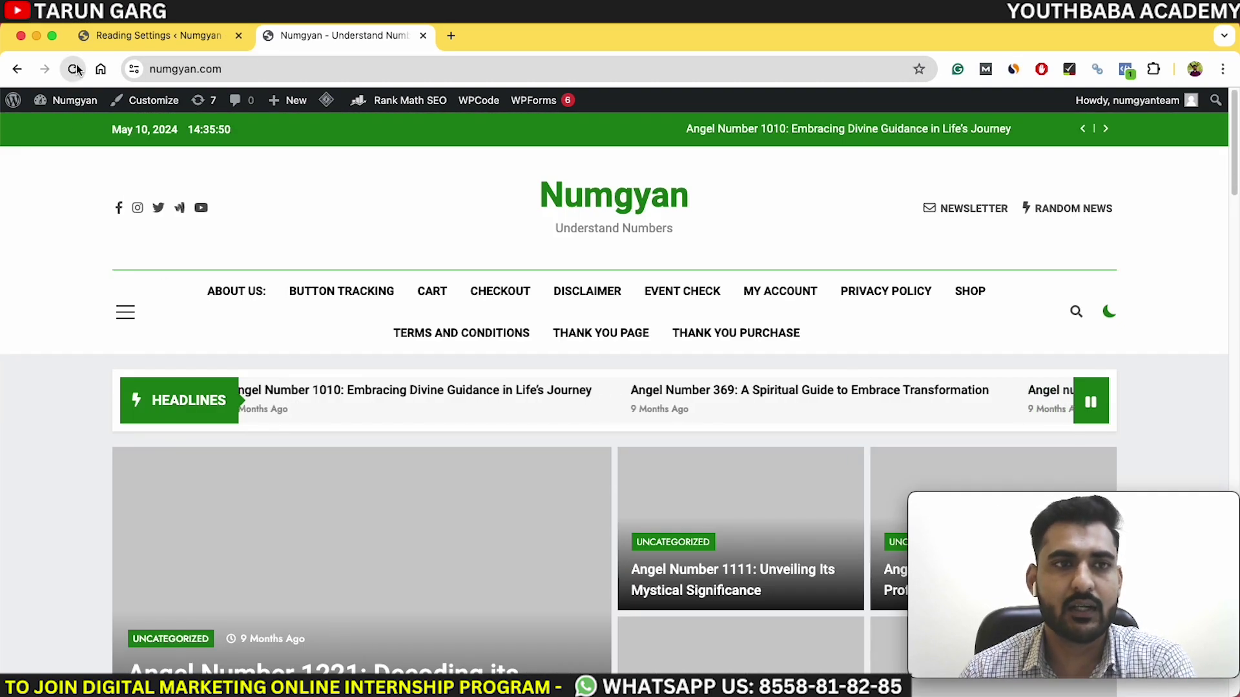
- Reload the live homepage and check its content again
click(75, 69)
scroll(307, 414, down, 6)
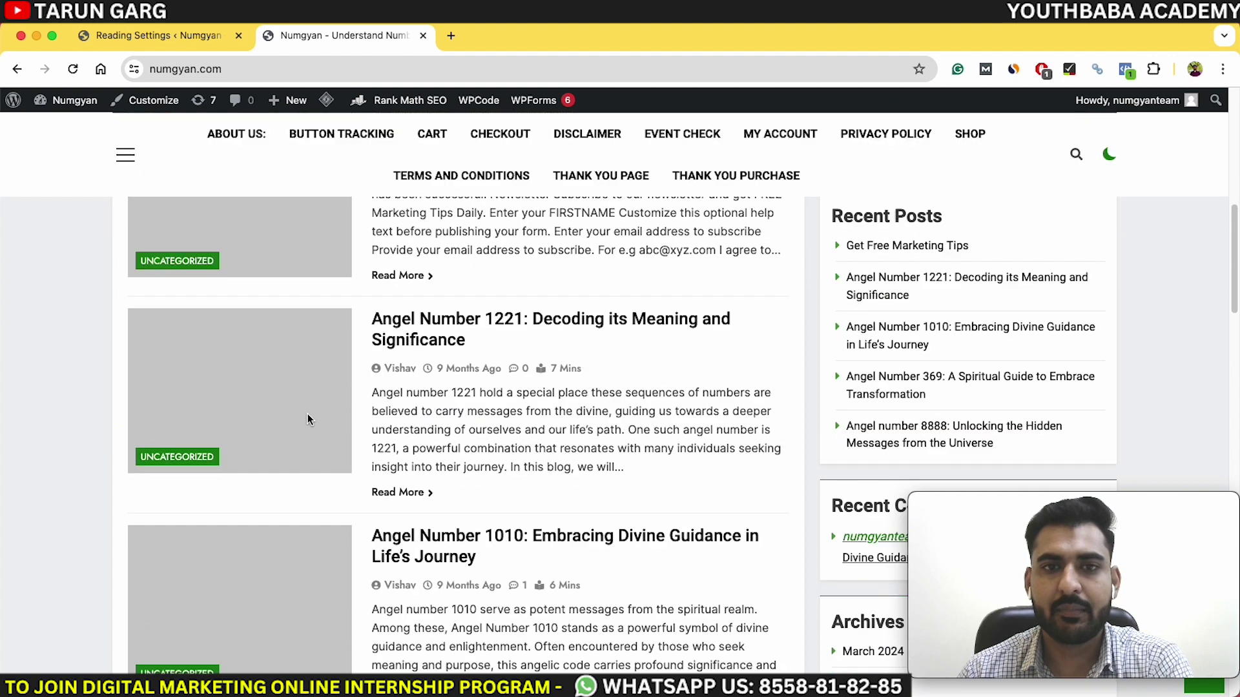
scroll(307, 418, up, 6)
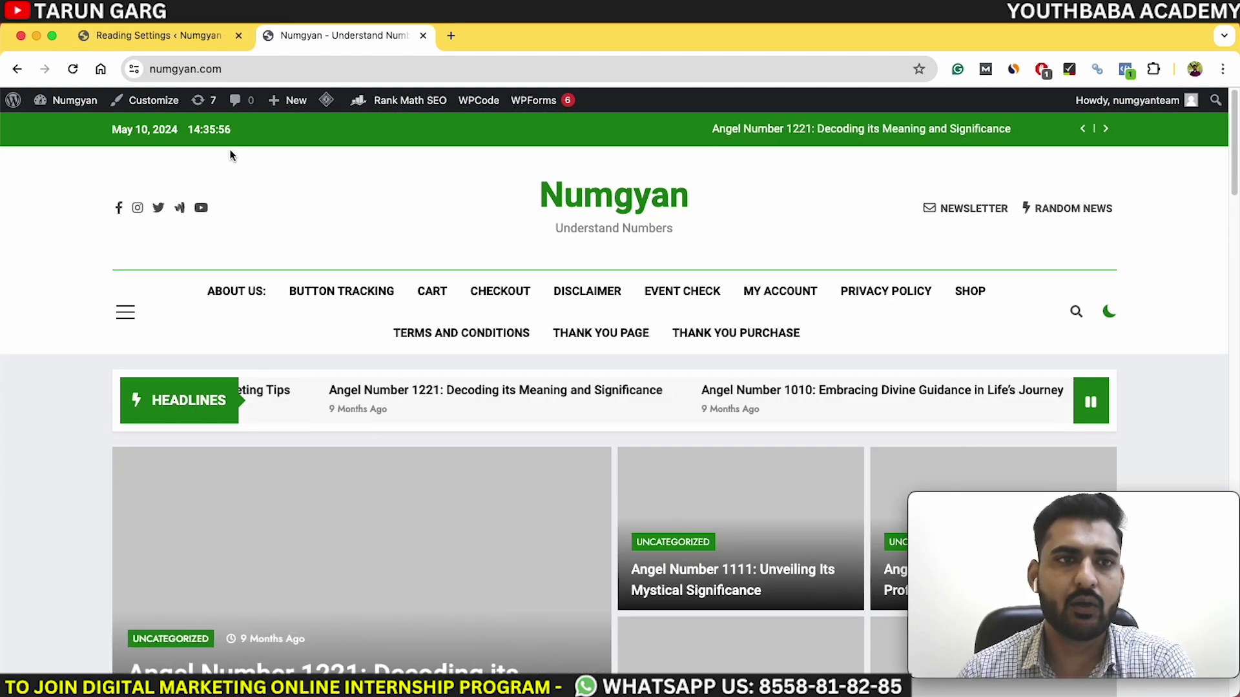
- Return to the Reading settings and save them again with Disclaimer as the static homepage
click(172, 35)
scroll(427, 468, down, 10)
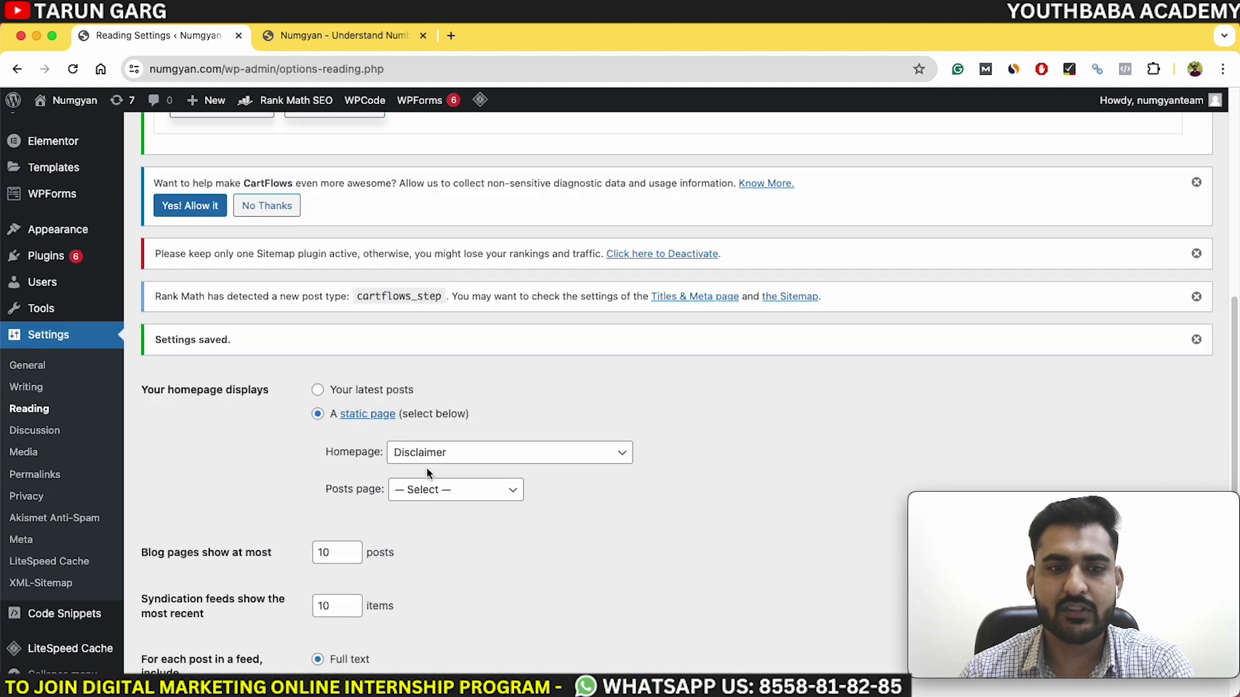
scroll(429, 474, down, 1)
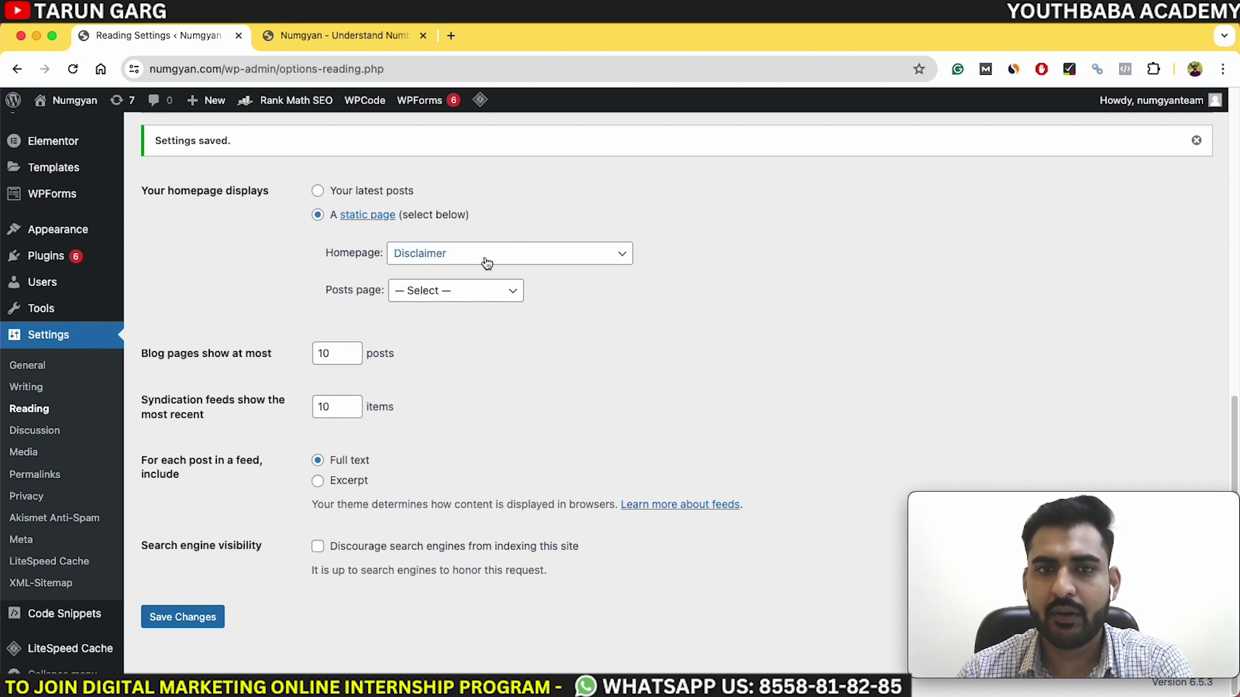
click(181, 632)
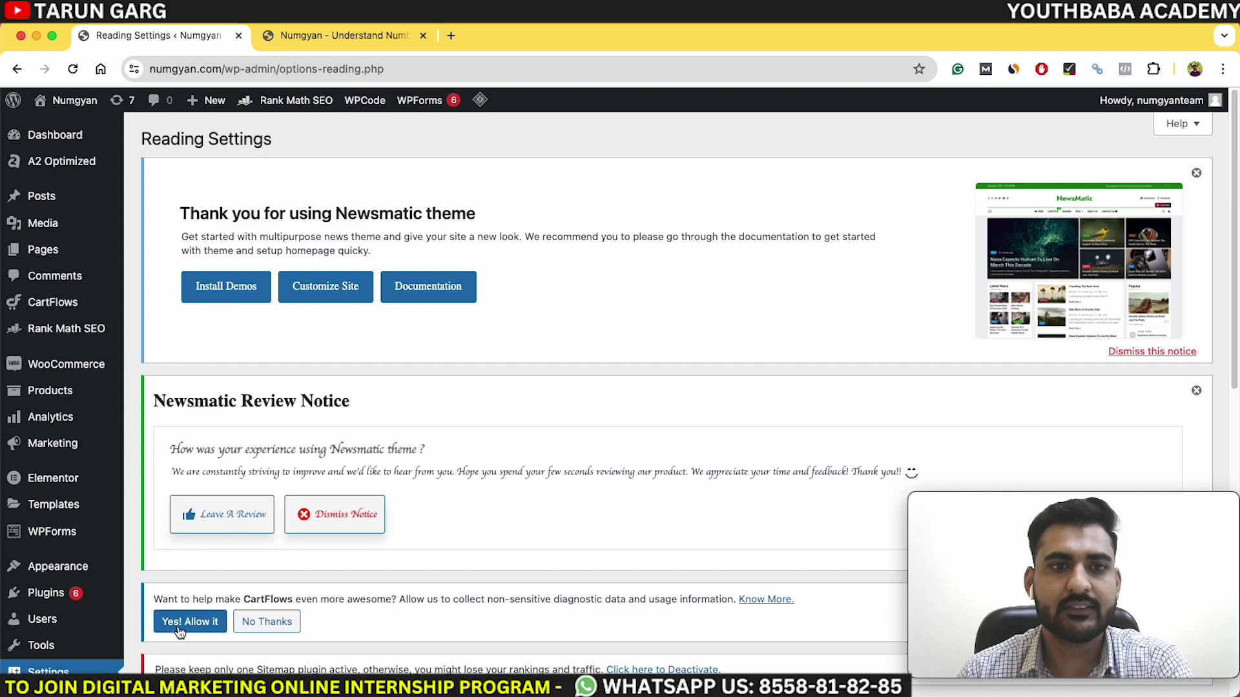
- Reload the live site's homepage and look through it for the Disclaimer content
click(329, 47)
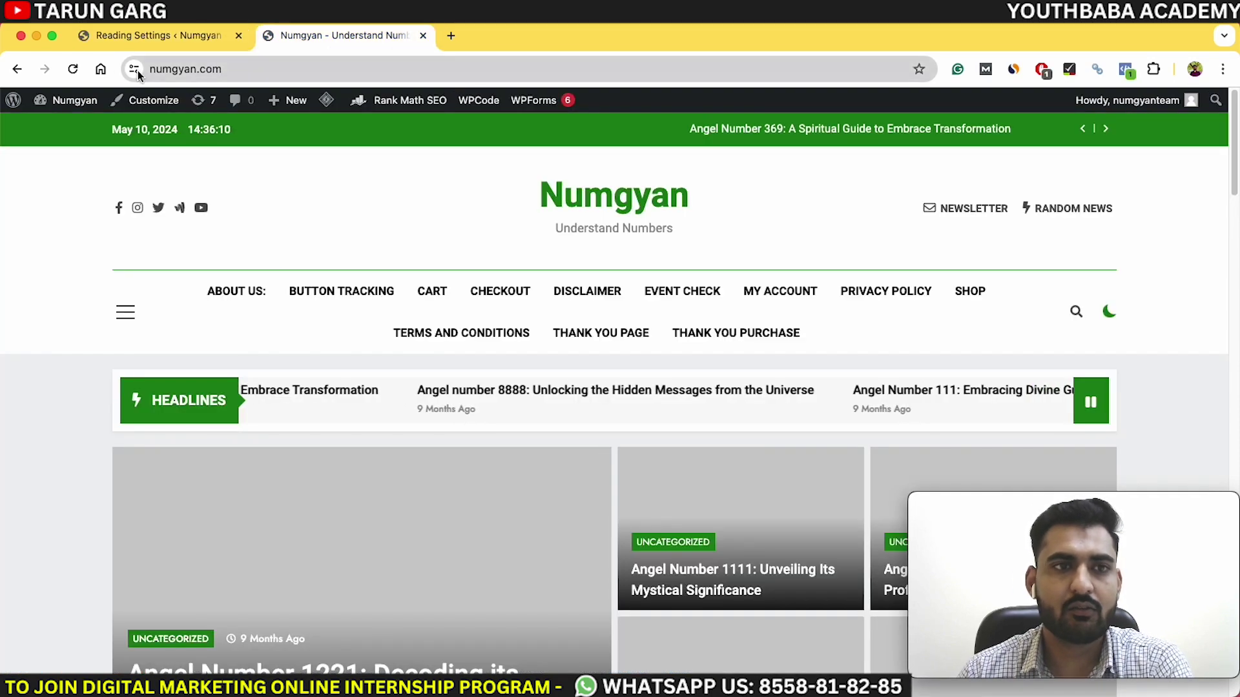
click(72, 69)
scroll(416, 401, down, 10)
scroll(415, 400, up, 10)
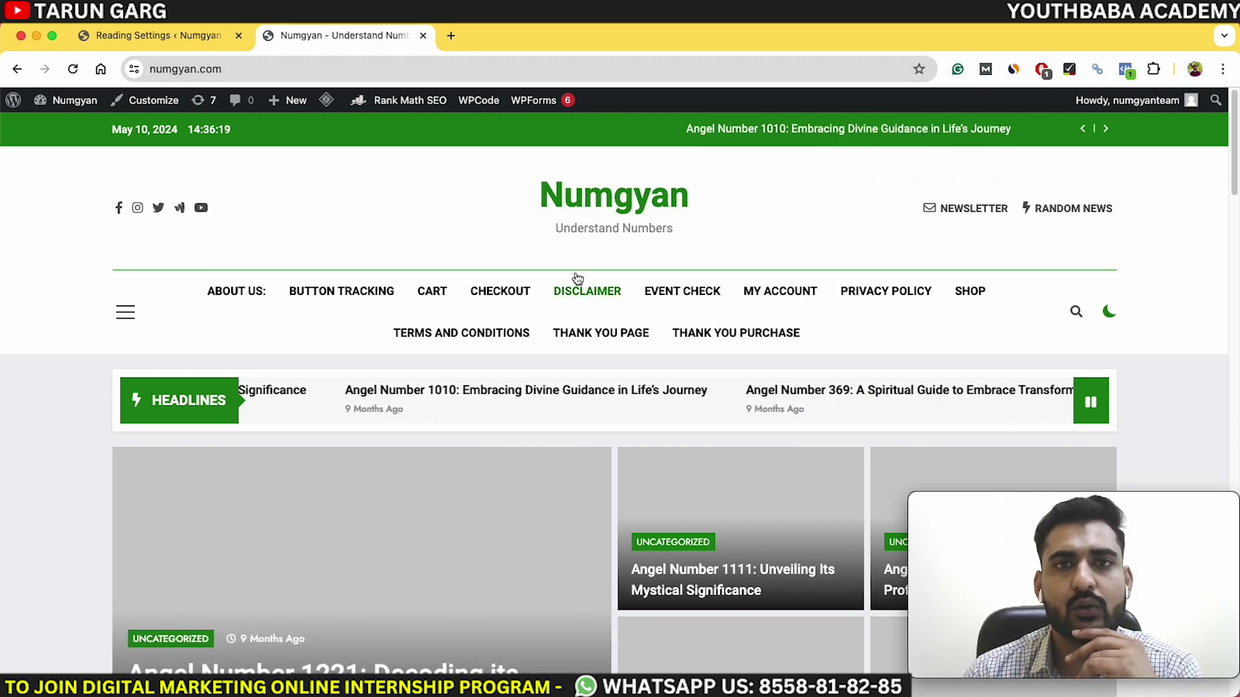
- Return to the WordPress admin and open the Homepage Settings in the theme customizer
click(169, 40)
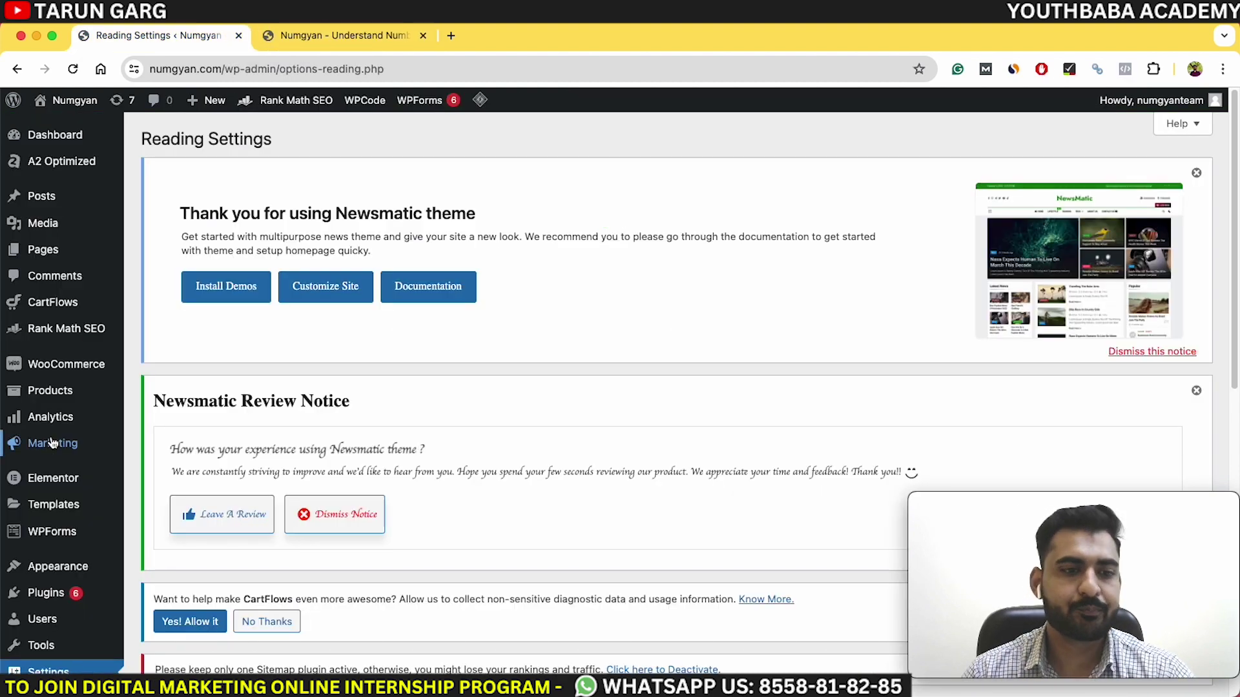
scroll(55, 439, down, 5)
mouse_move(45, 241)
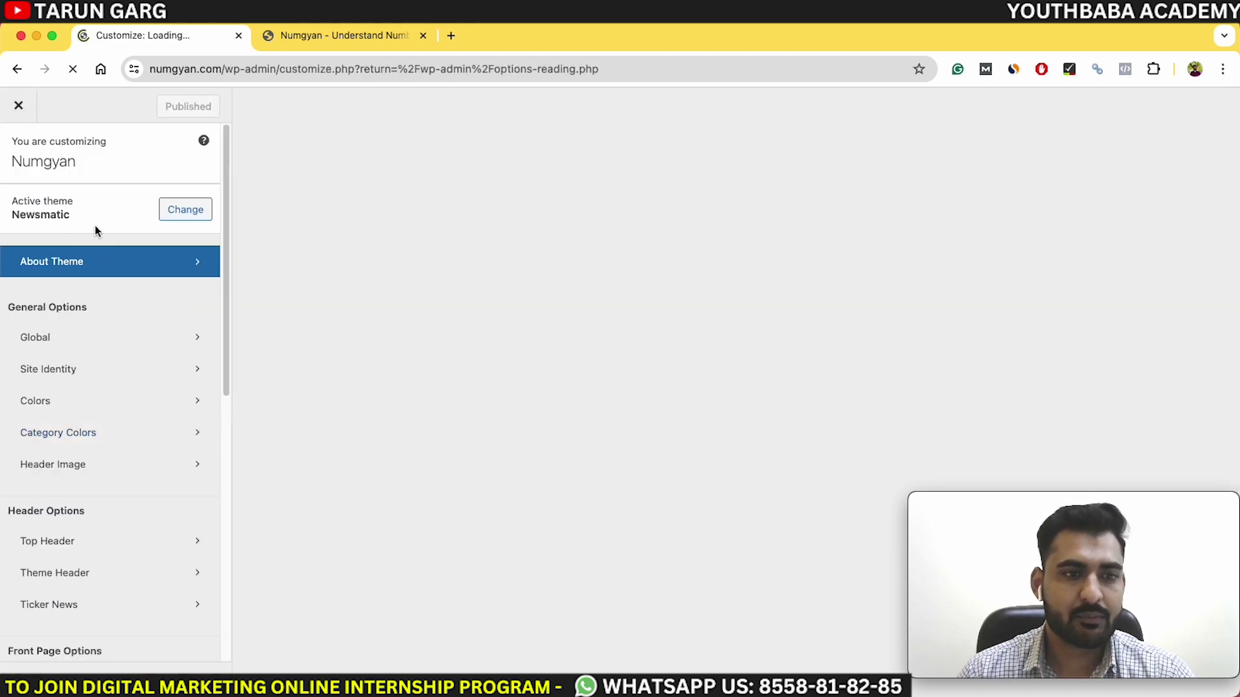
scroll(141, 319, down, 1)
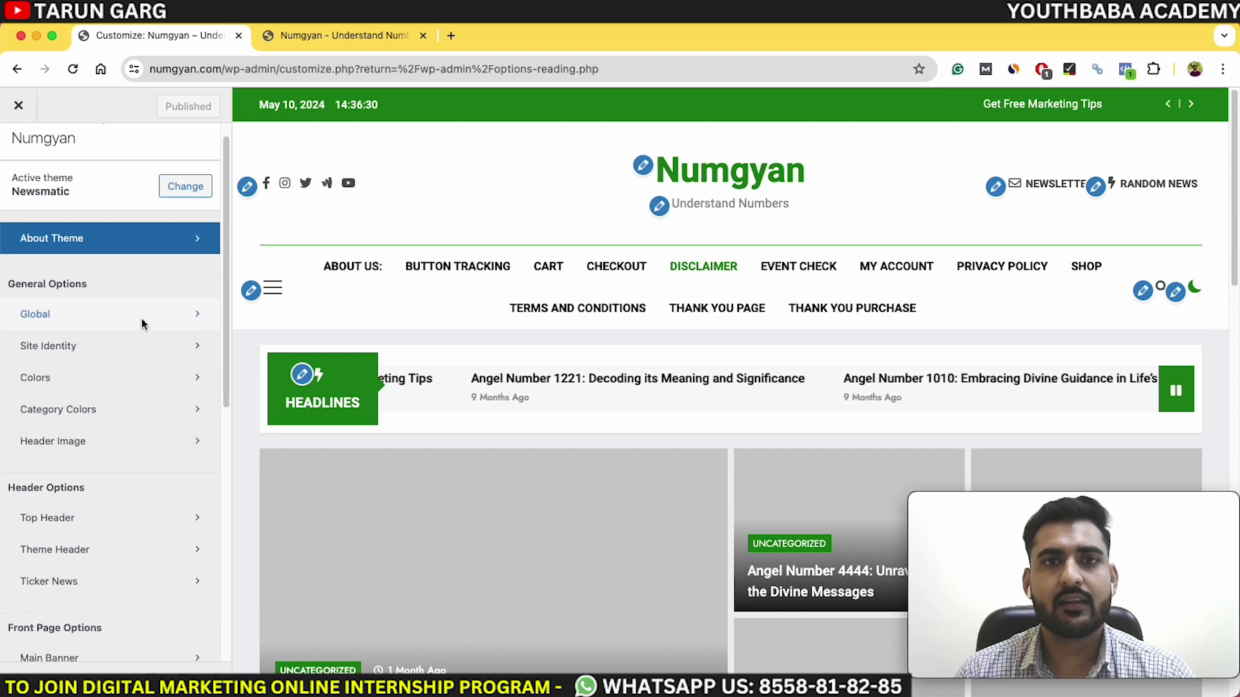
scroll(144, 325, down, 5)
scroll(143, 325, down, 2)
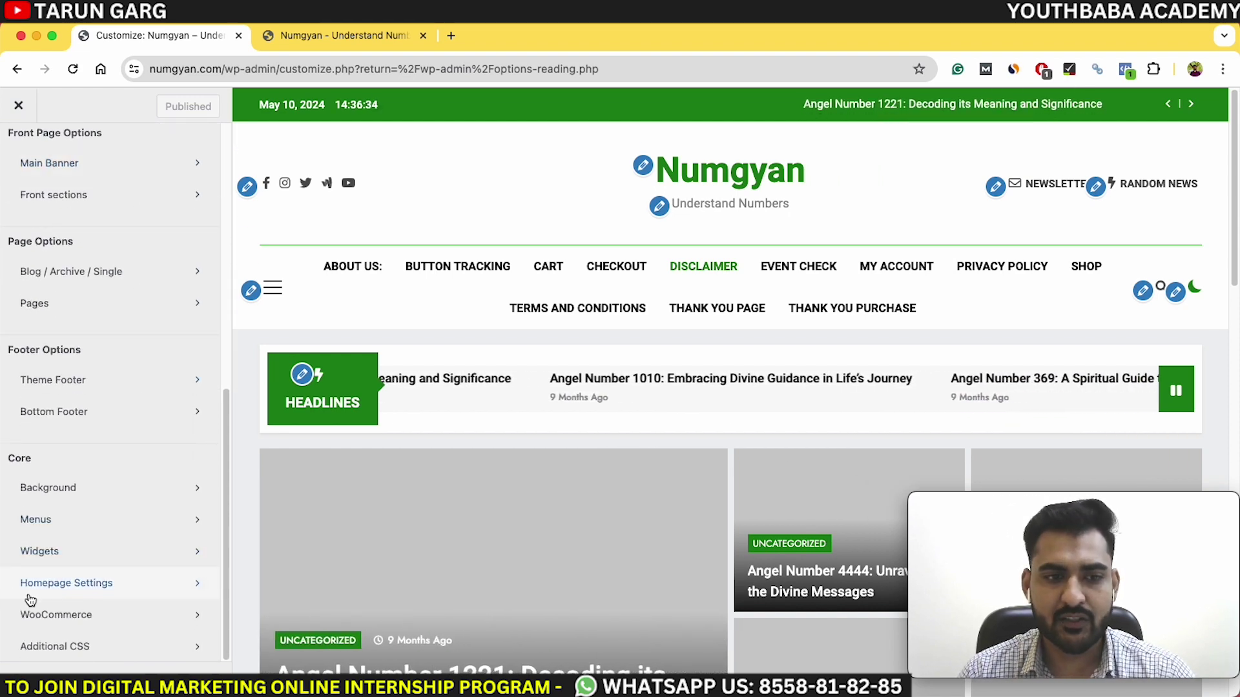
click(181, 584)
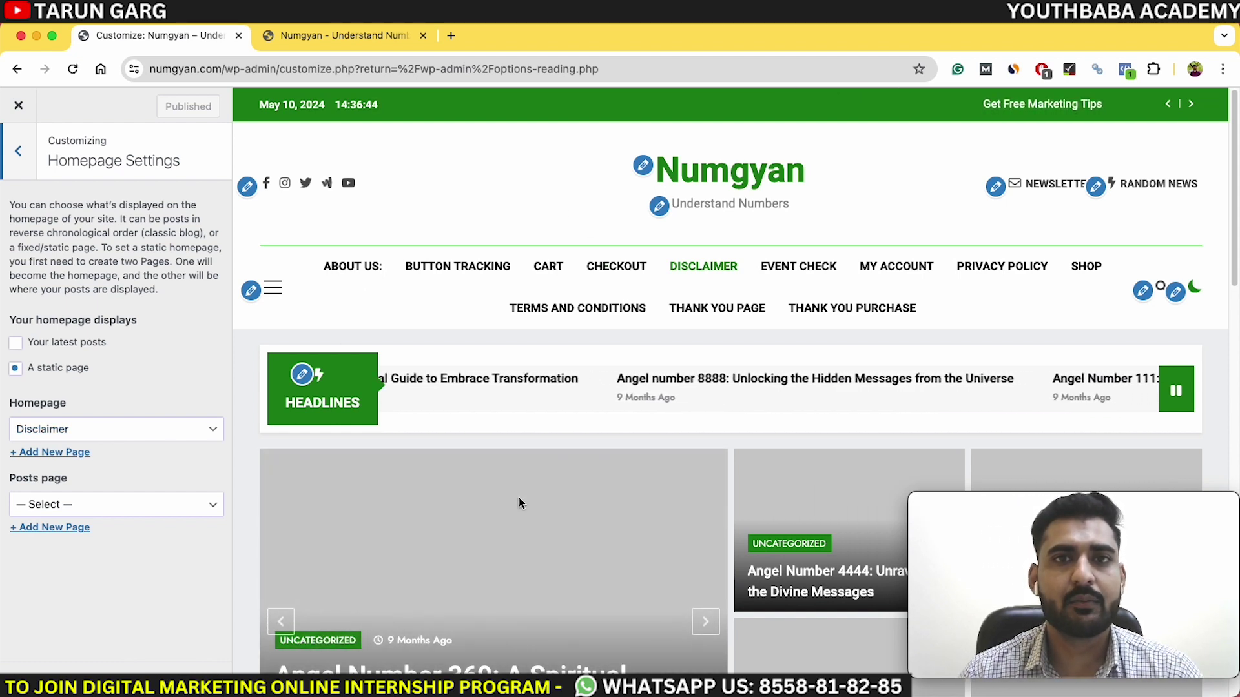
- Set the Posts page to Cart in the customizer's Homepage Settings and publish the change
click(208, 504)
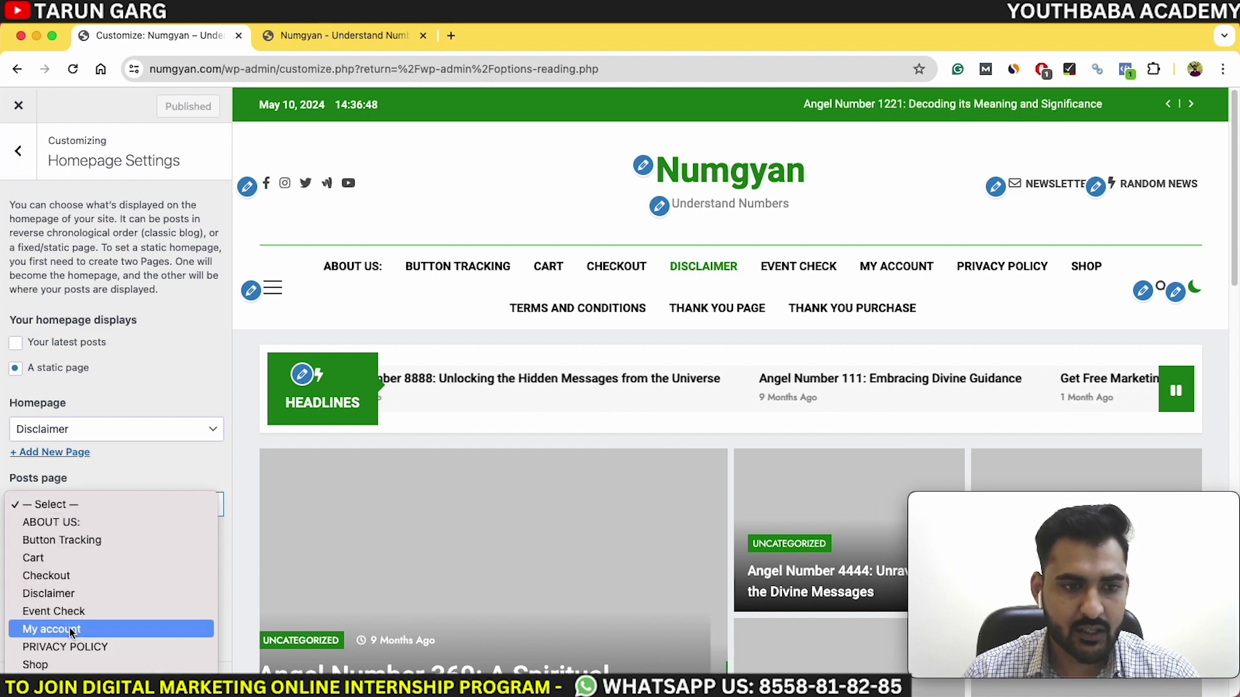
click(44, 559)
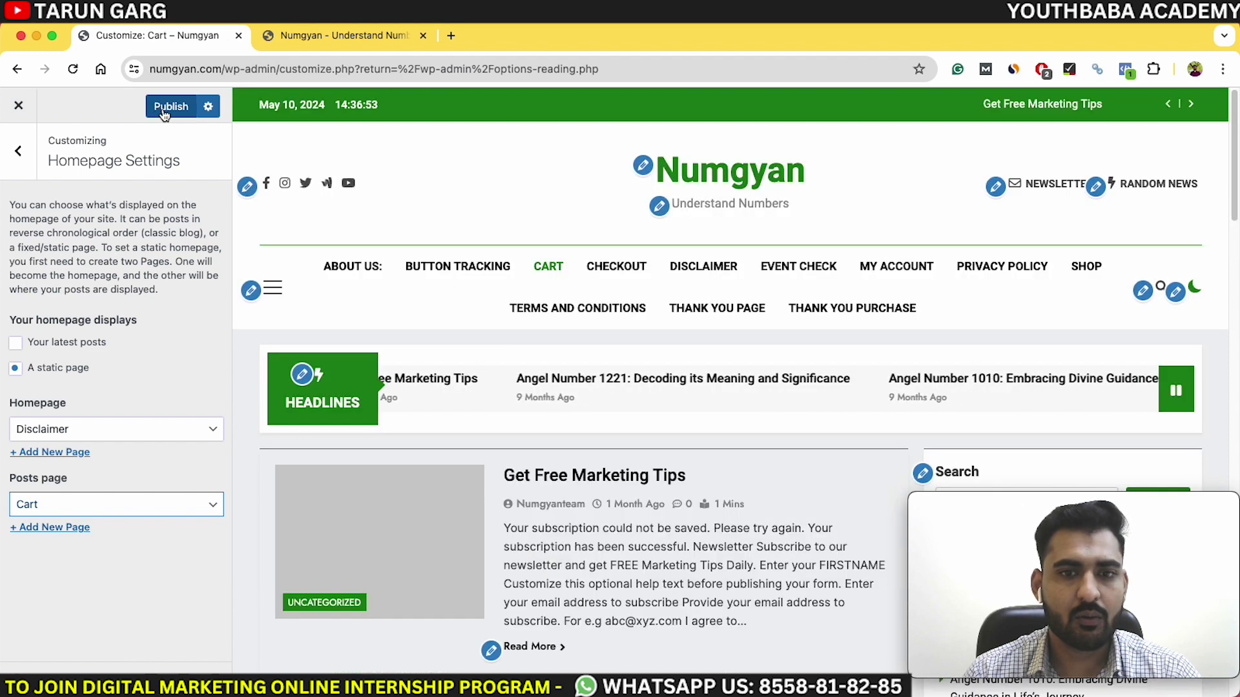
click(163, 107)
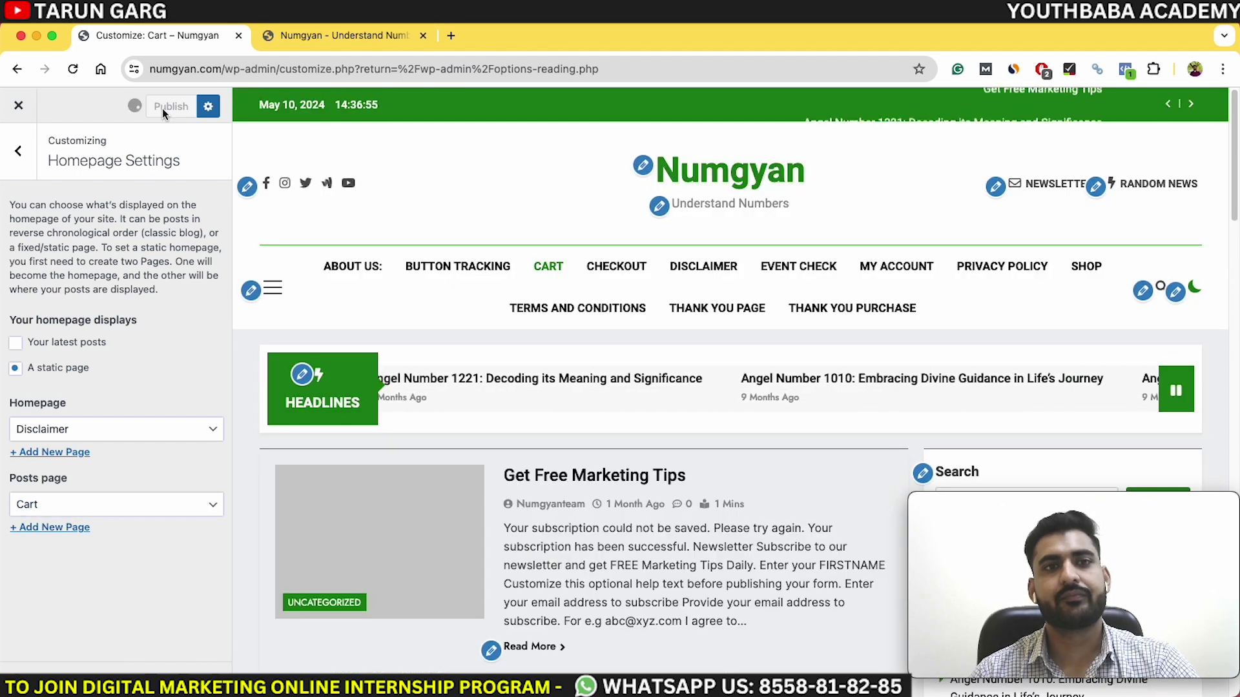
- Load numgyan.com again on the live site and check which page the homepage shows
click(323, 36)
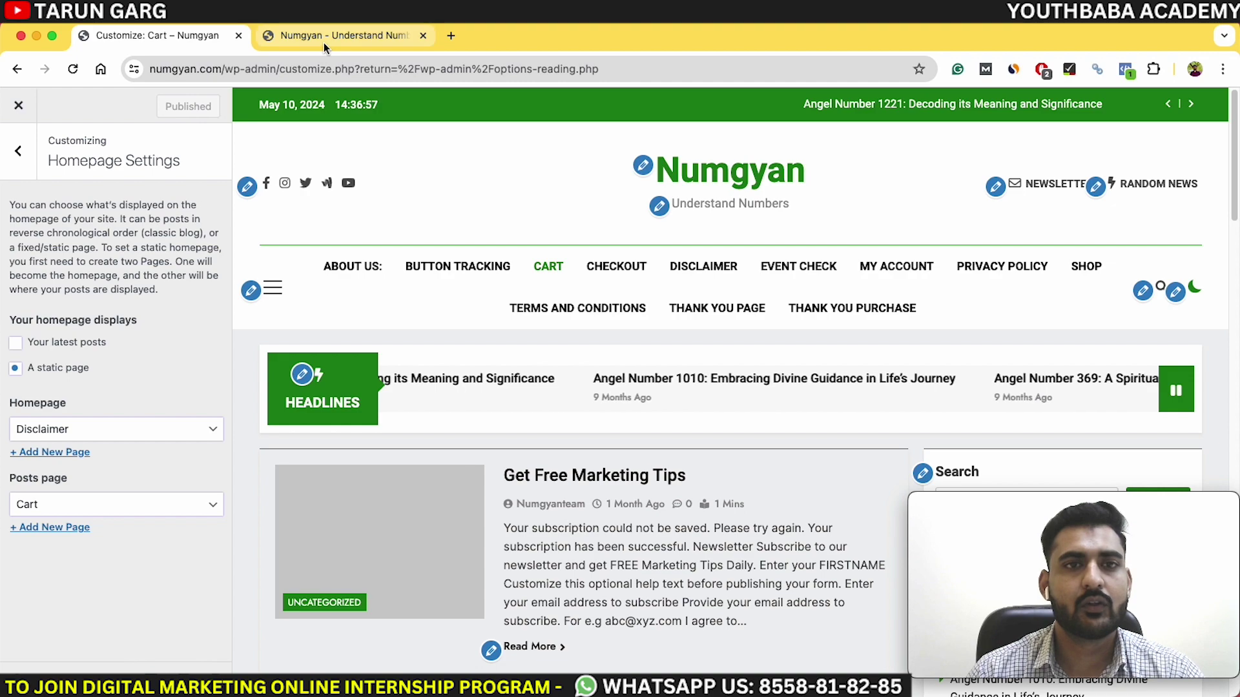
click(275, 67)
key(Return)
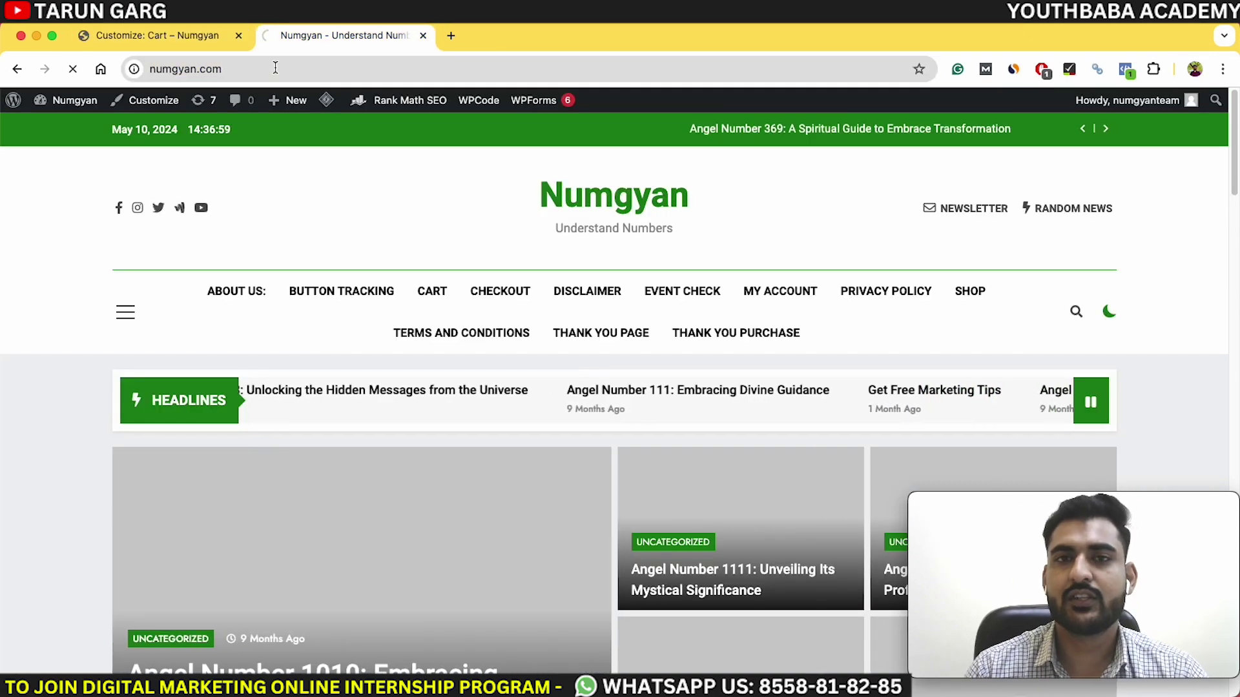
scroll(548, 458, down, 15)
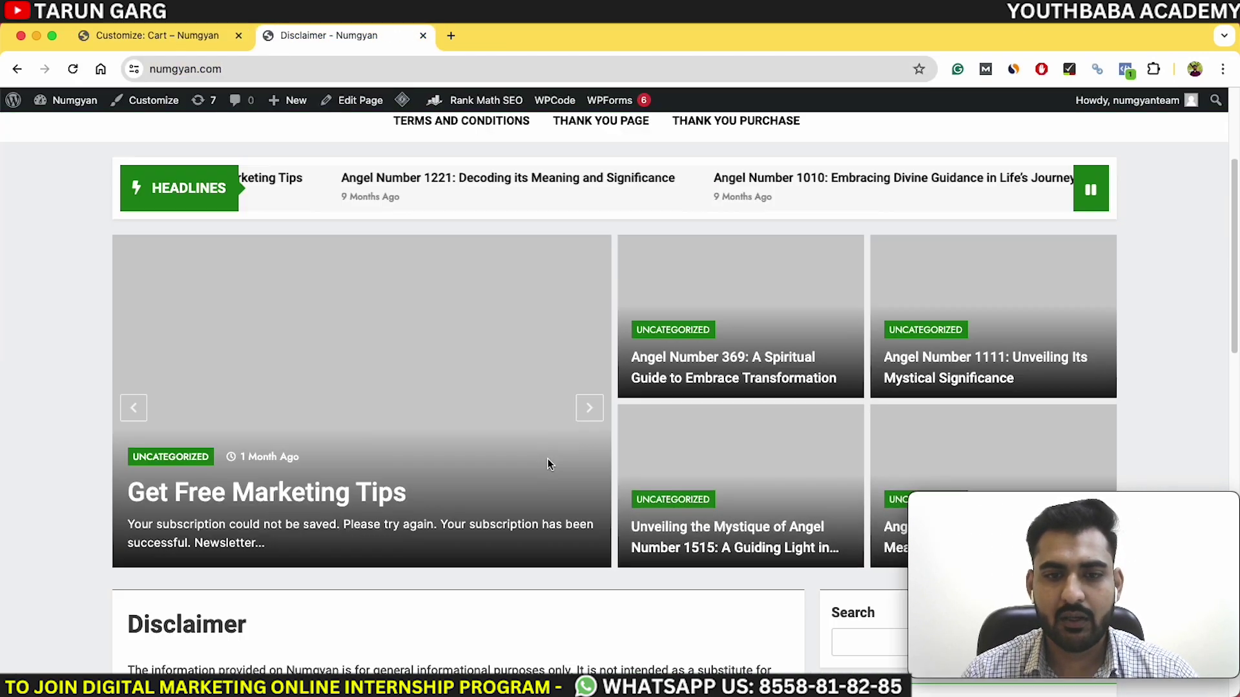
scroll(557, 456, up, 15)
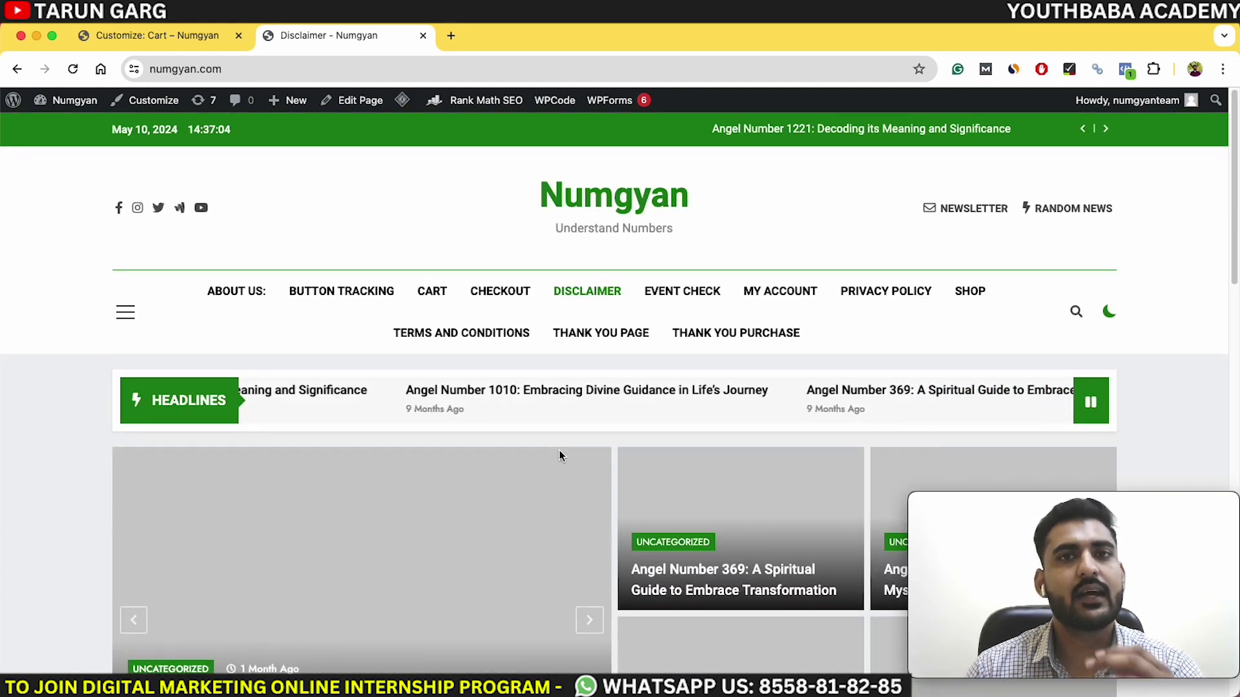
- Examine the live homepage's full layout, from the header and featured posts through the Disclaimer text to the sections below
scroll(559, 455, down, 1)
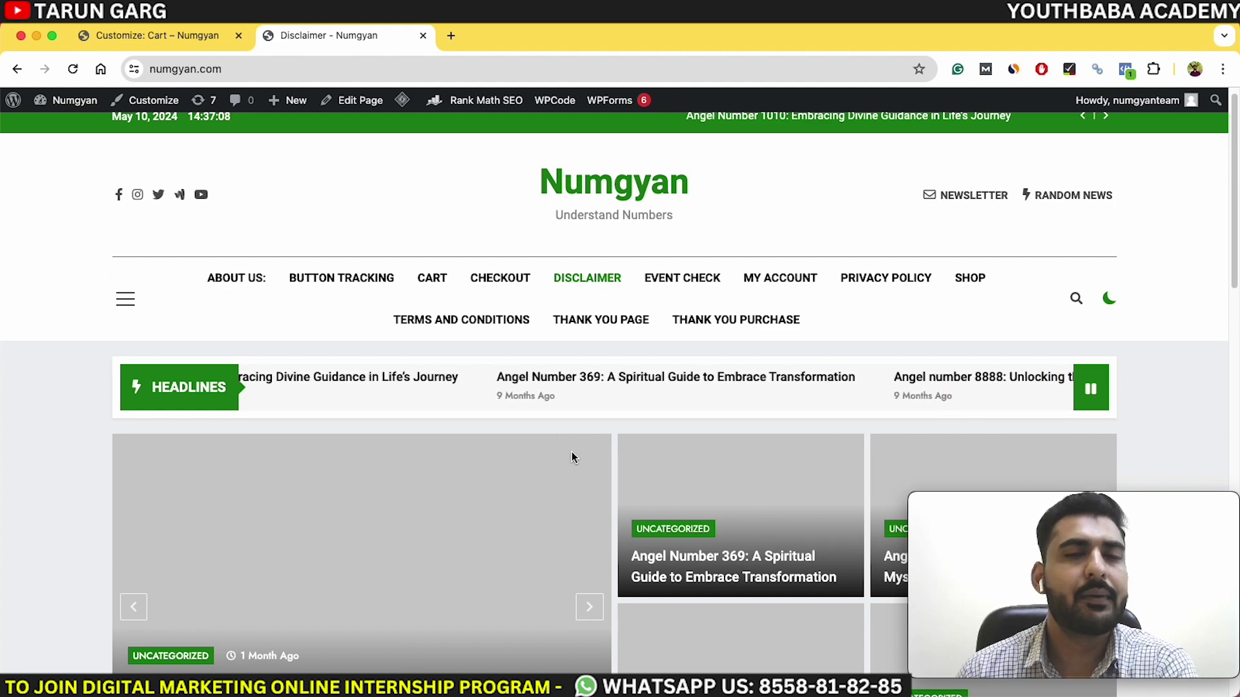
scroll(598, 420, down, 7)
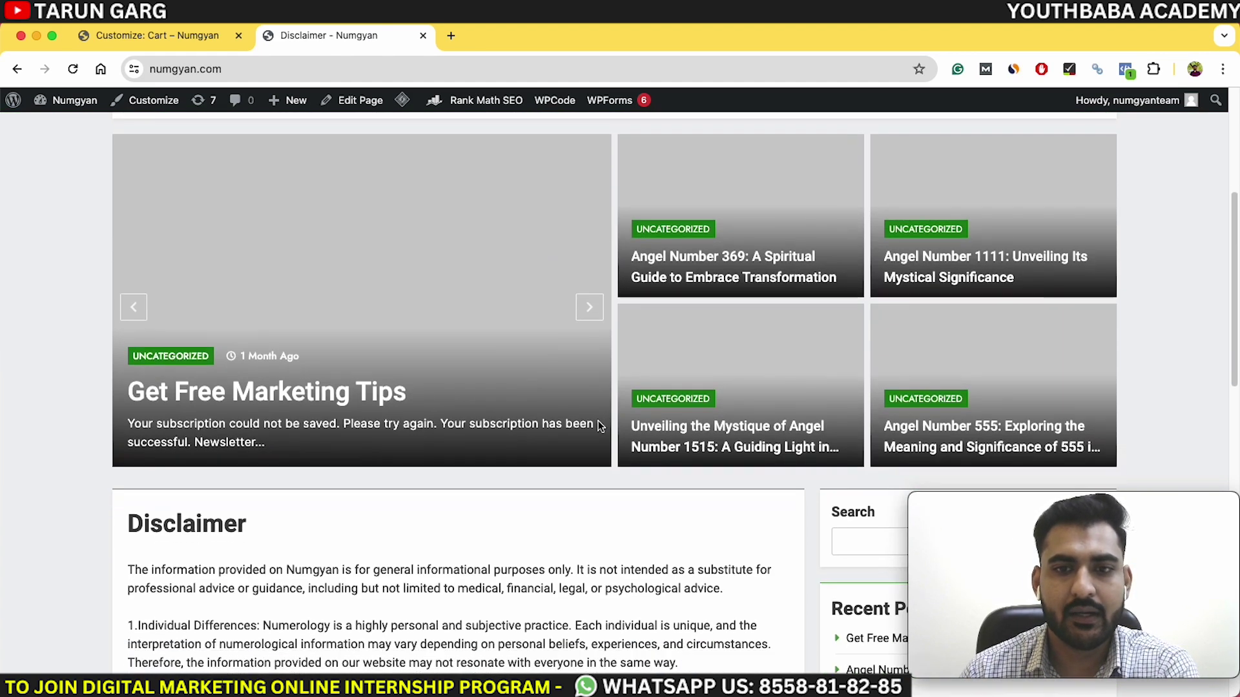
scroll(598, 422, down, 2)
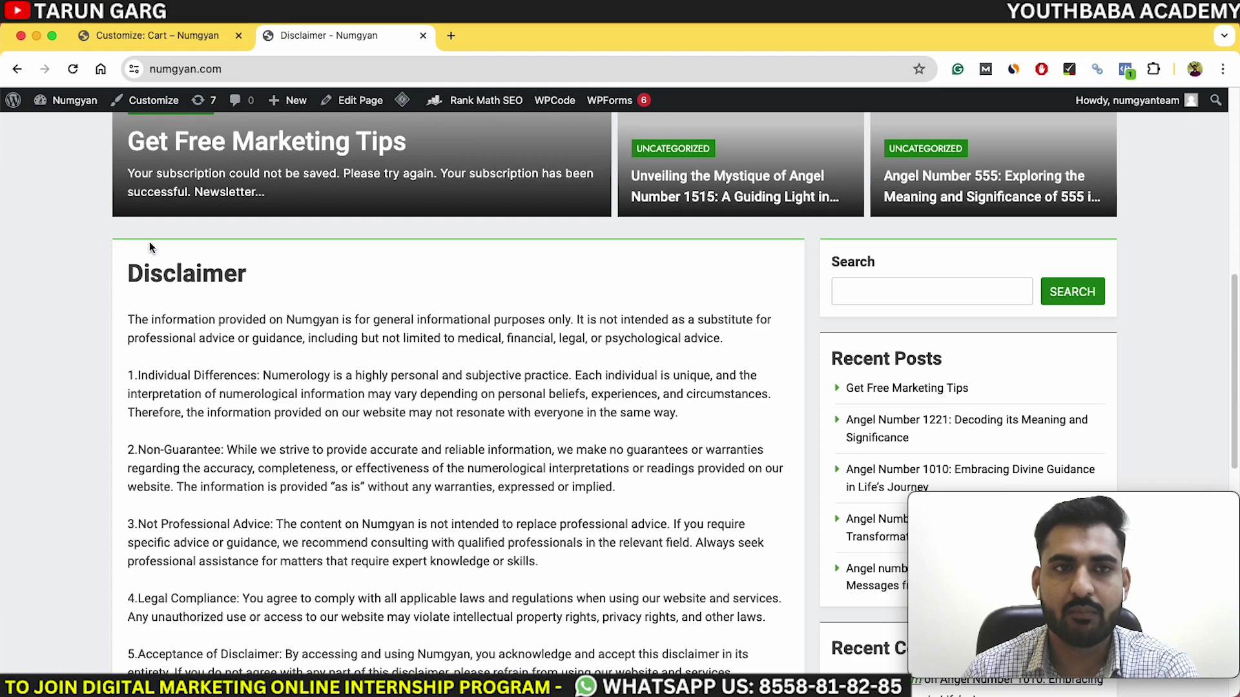
scroll(719, 239, down, 9)
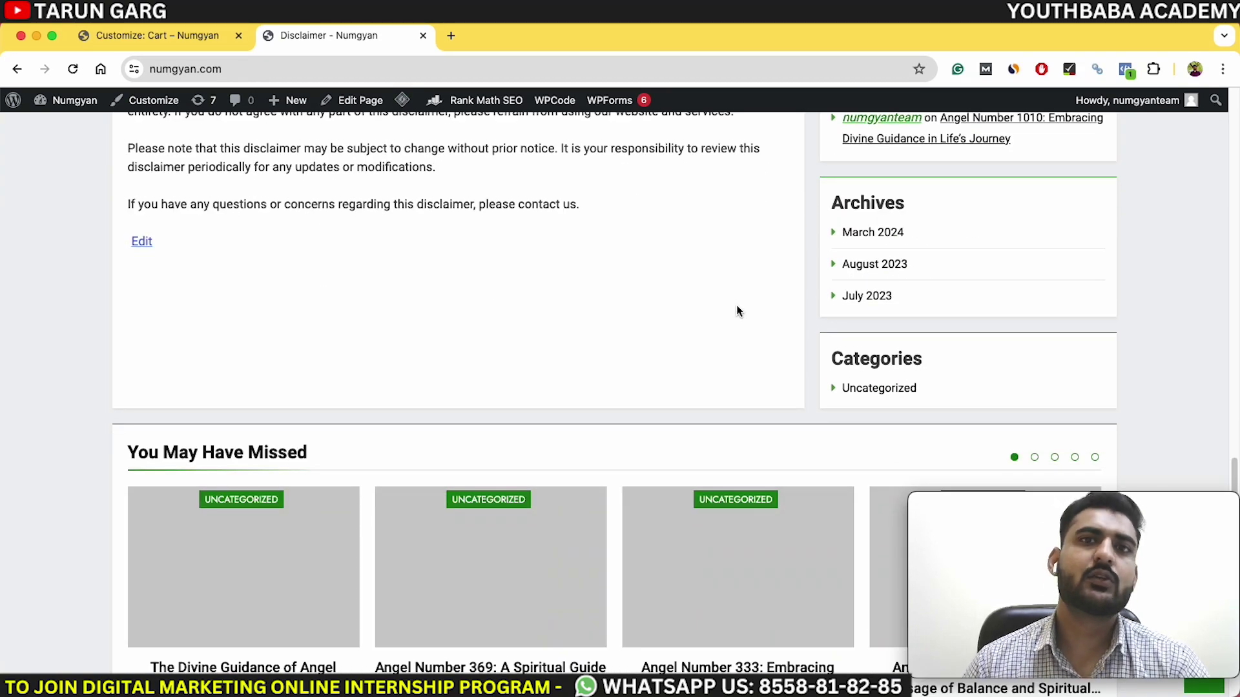
scroll(740, 312, down, 1)
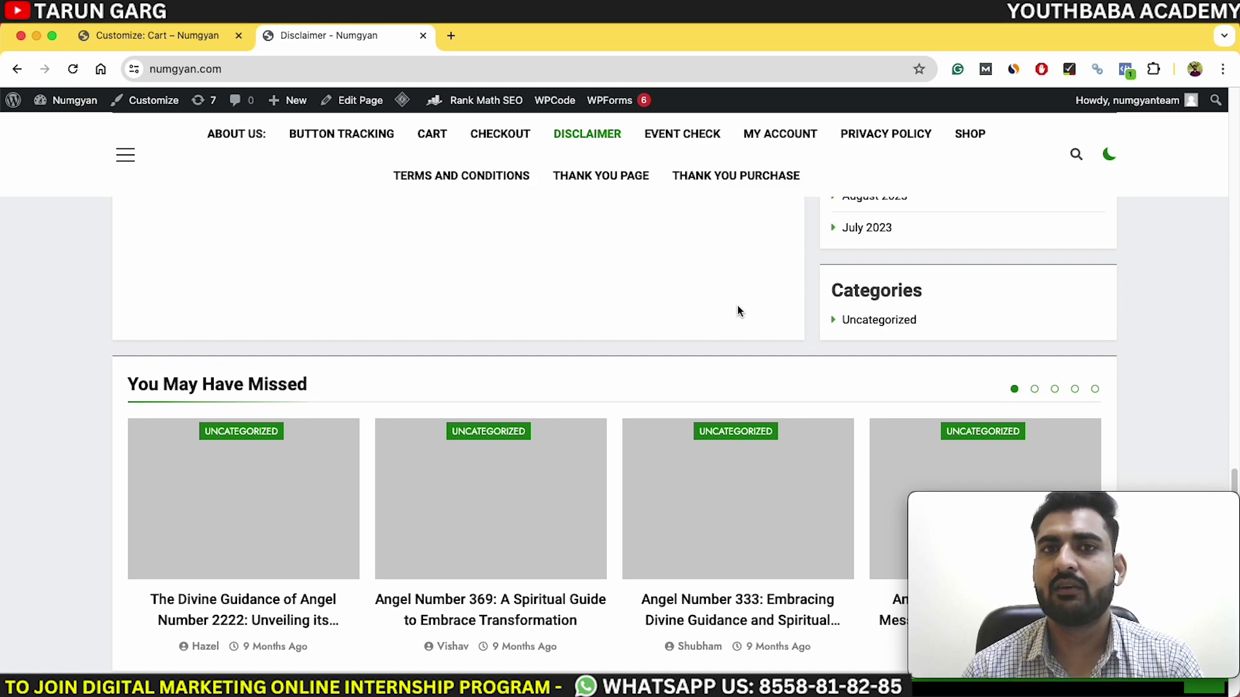
scroll(639, 293, up, 15)
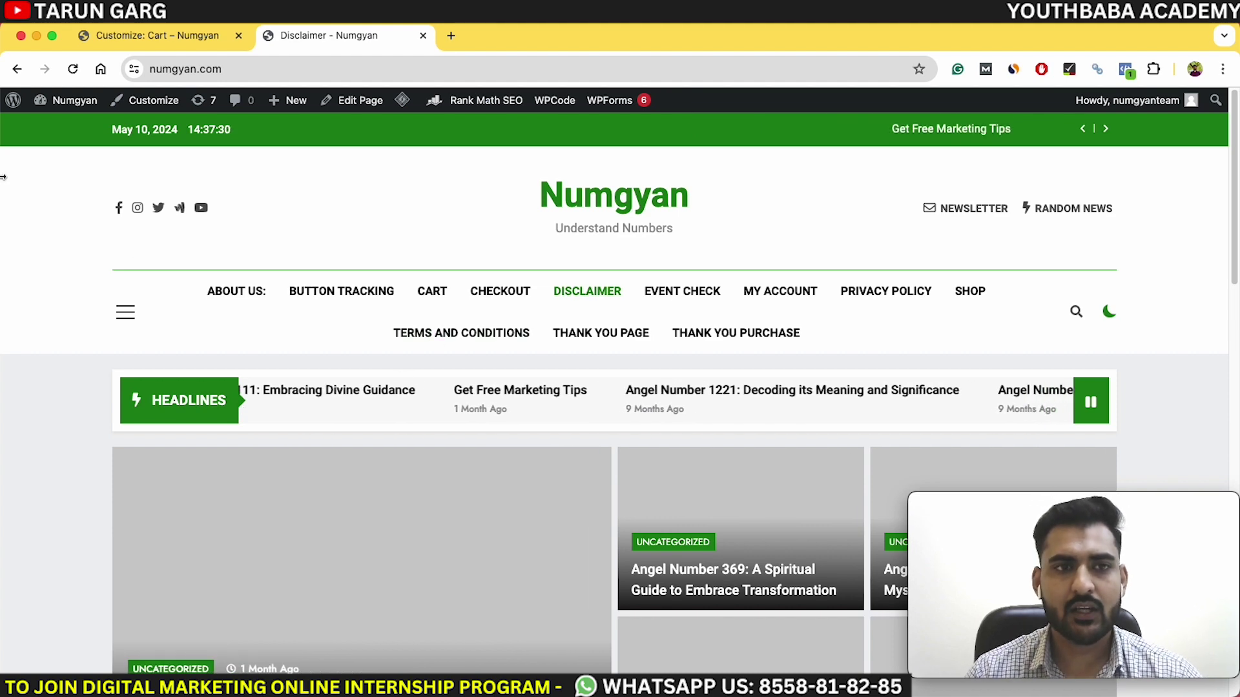
scroll(445, 250, down, 1)
scroll(444, 250, down, 4)
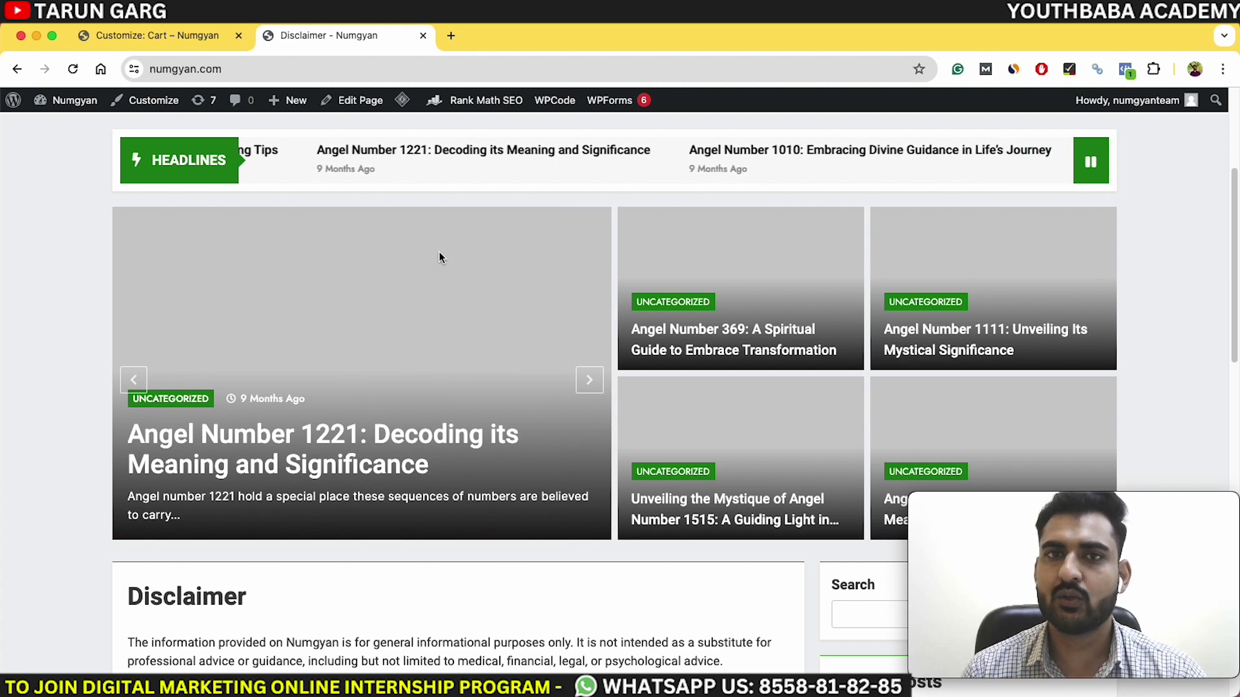
scroll(439, 253, down, 5)
- In the customizer, change the Homepage to Sales Landing ( #313 - CartFlows ), publish it, and review the preview
click(143, 33)
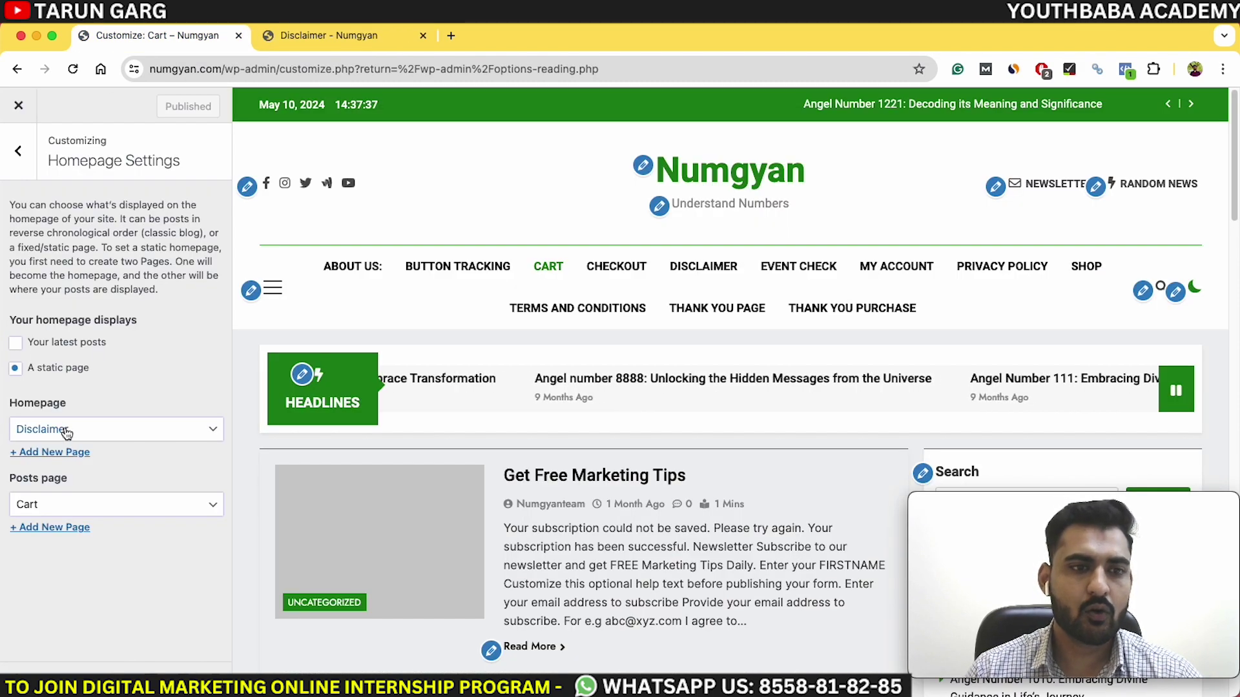
click(98, 431)
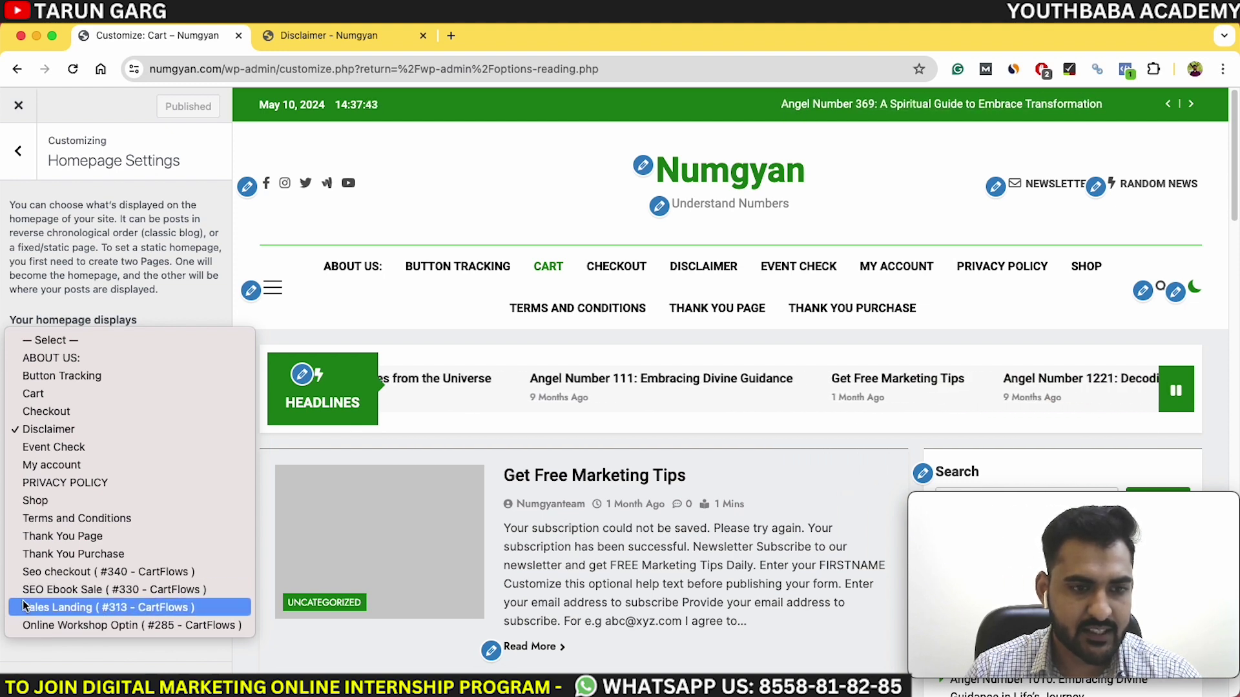
click(91, 610)
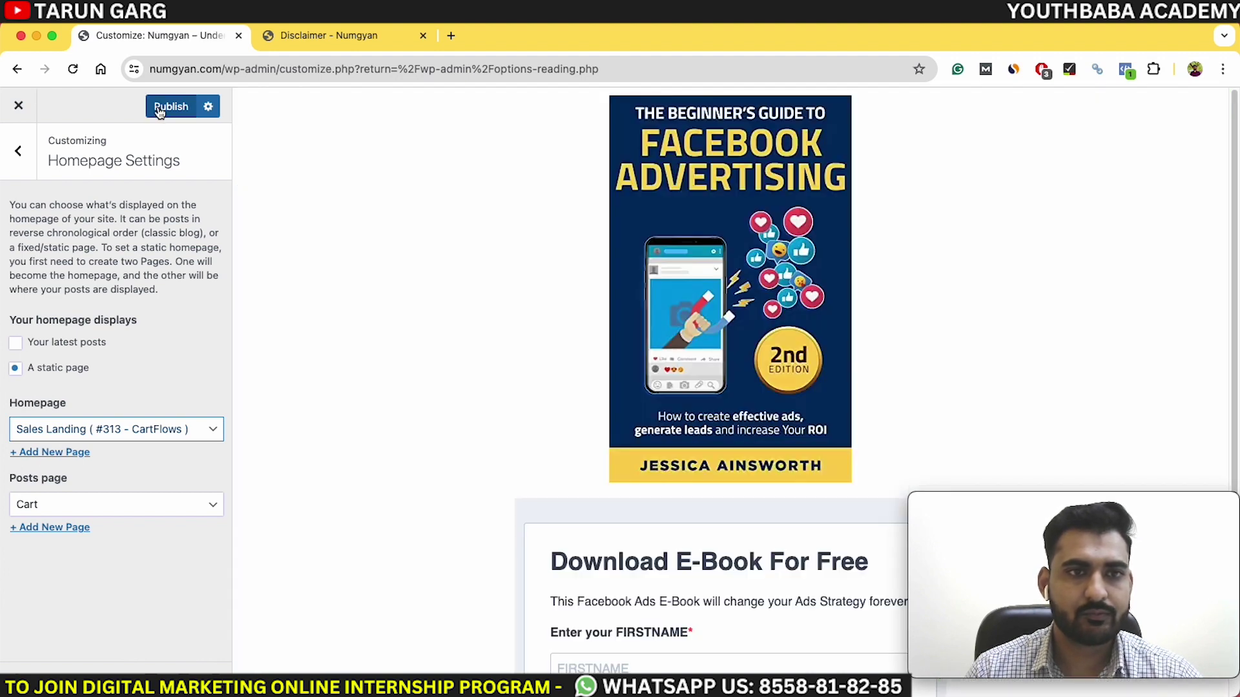
click(160, 110)
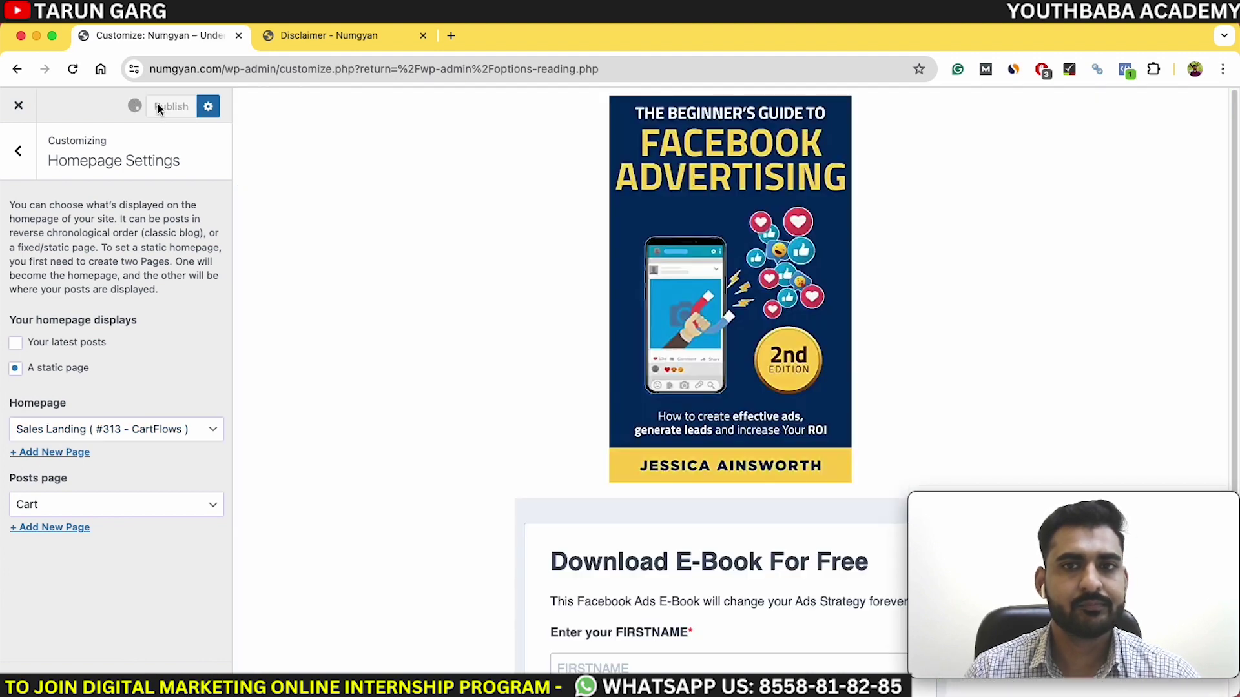
scroll(584, 294, down, 4)
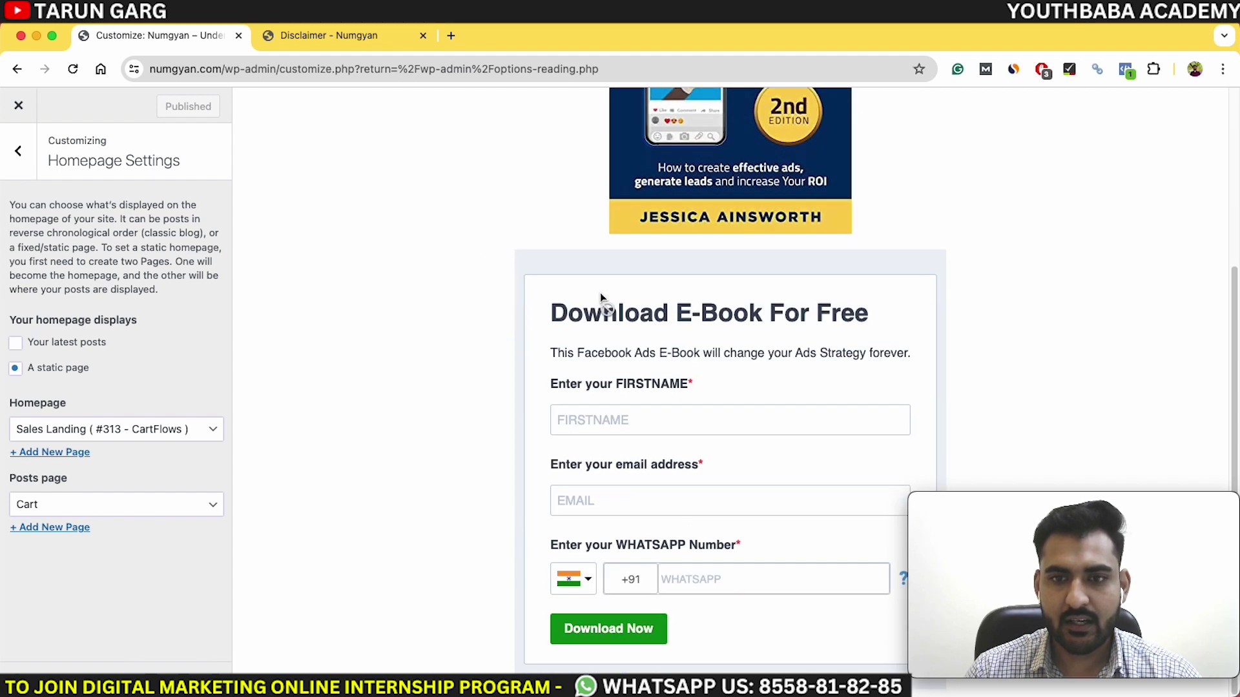
scroll(599, 292, up, 4)
- Reload the live homepage and check that it shows the Sales Landing page
click(346, 39)
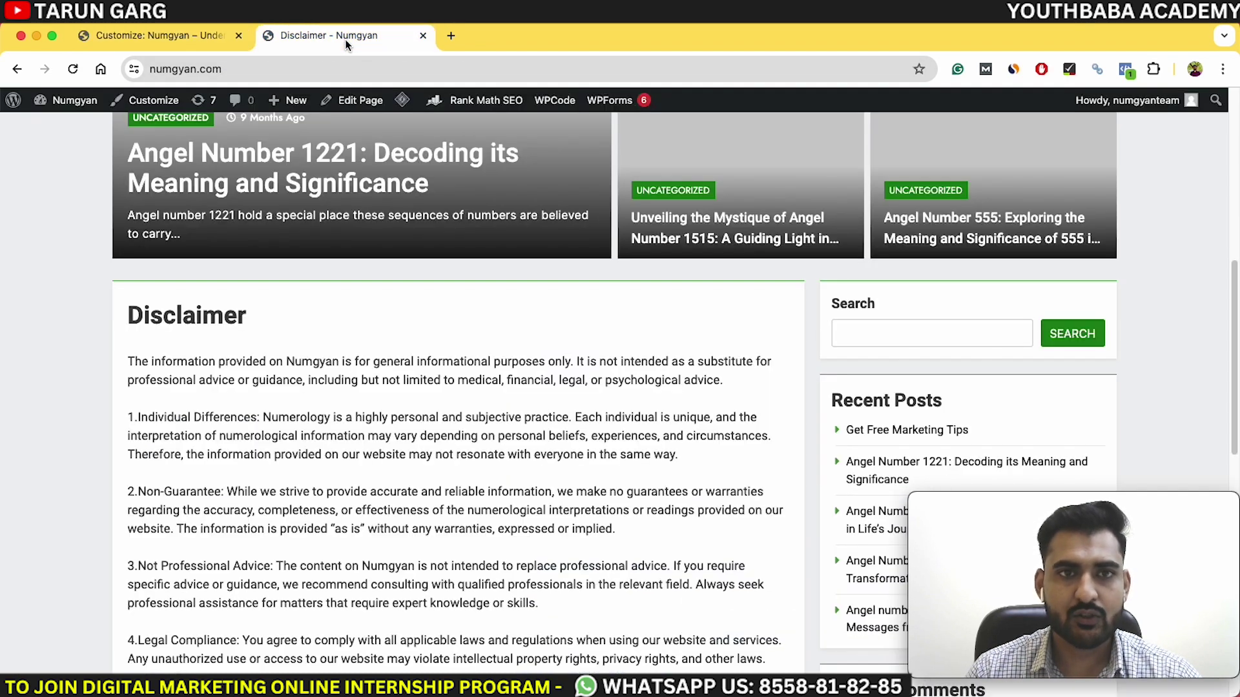
click(72, 69)
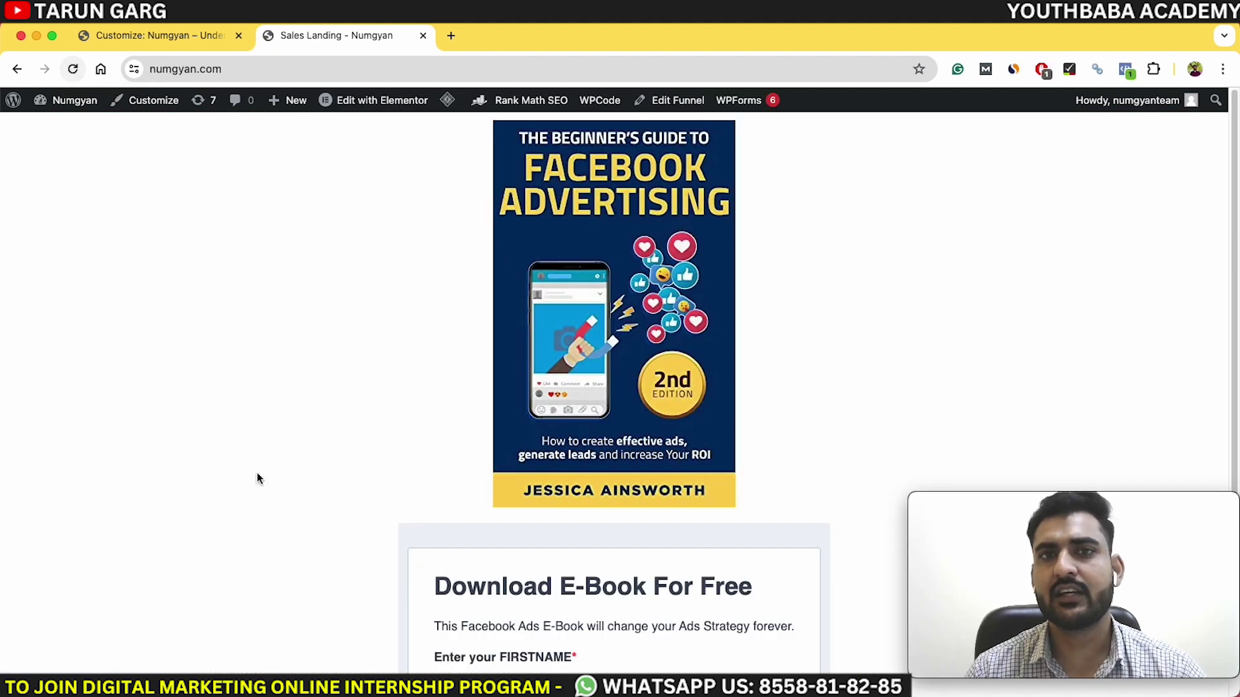
scroll(363, 418, down, 5)
scroll(362, 418, up, 5)
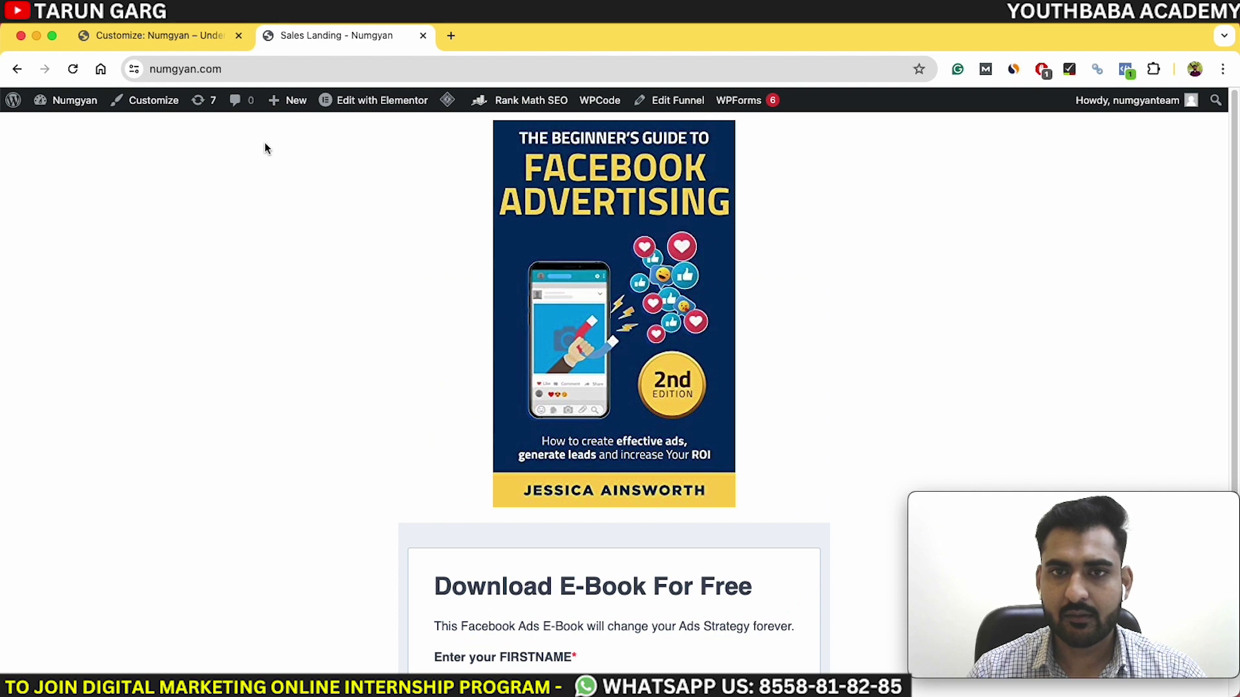